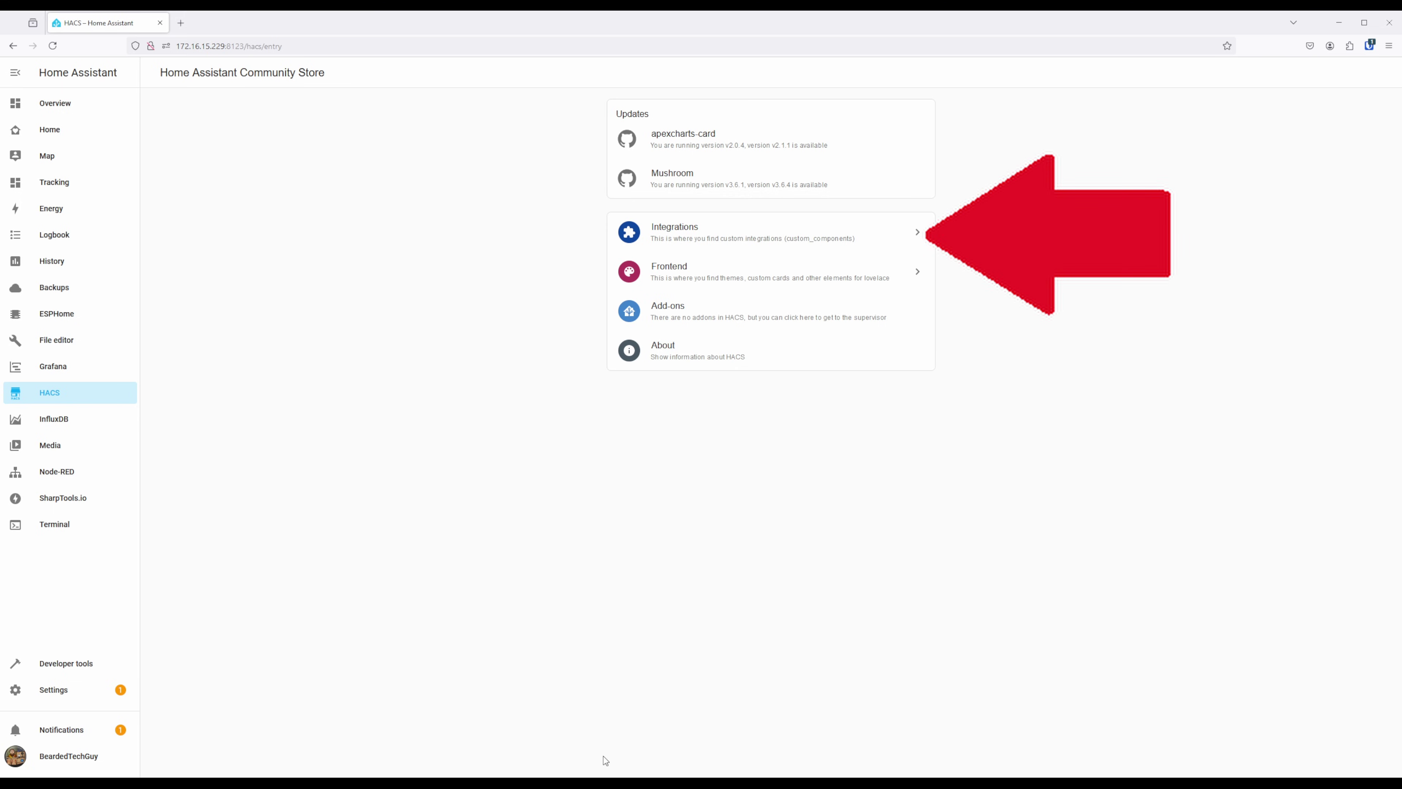
- Add the linknlink-local GitHub URL to HACS custom repositories under category Integration
click(695, 232)
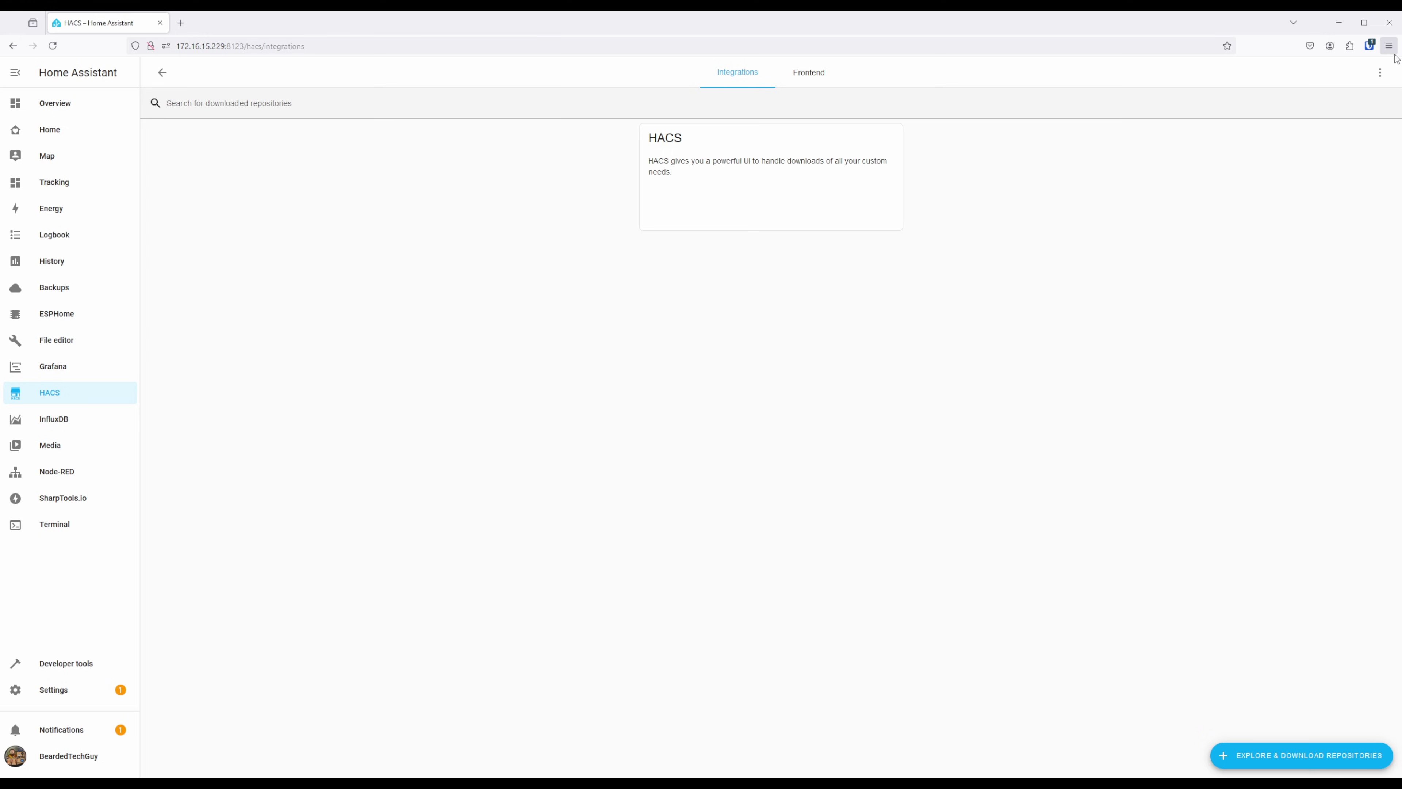
click(1380, 72)
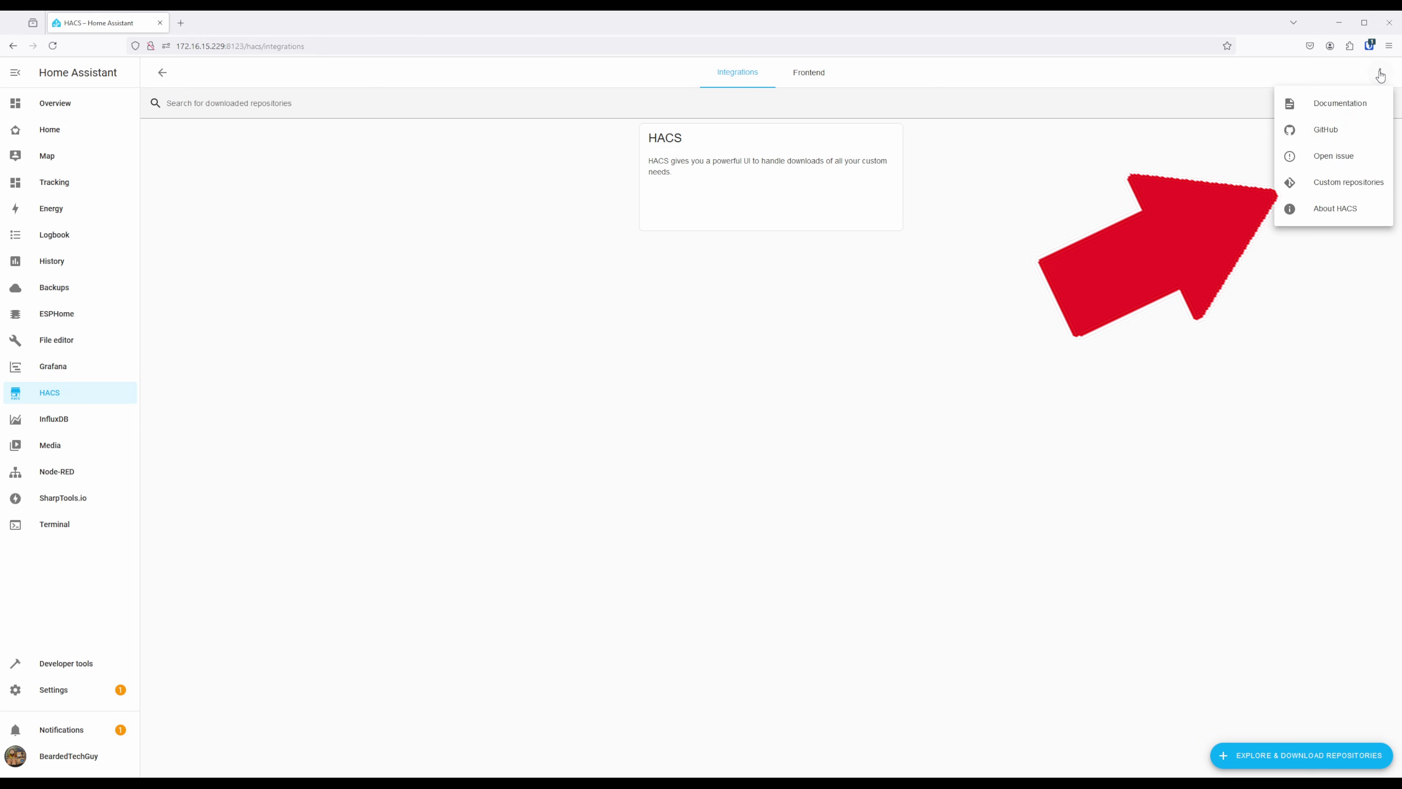
click(1349, 183)
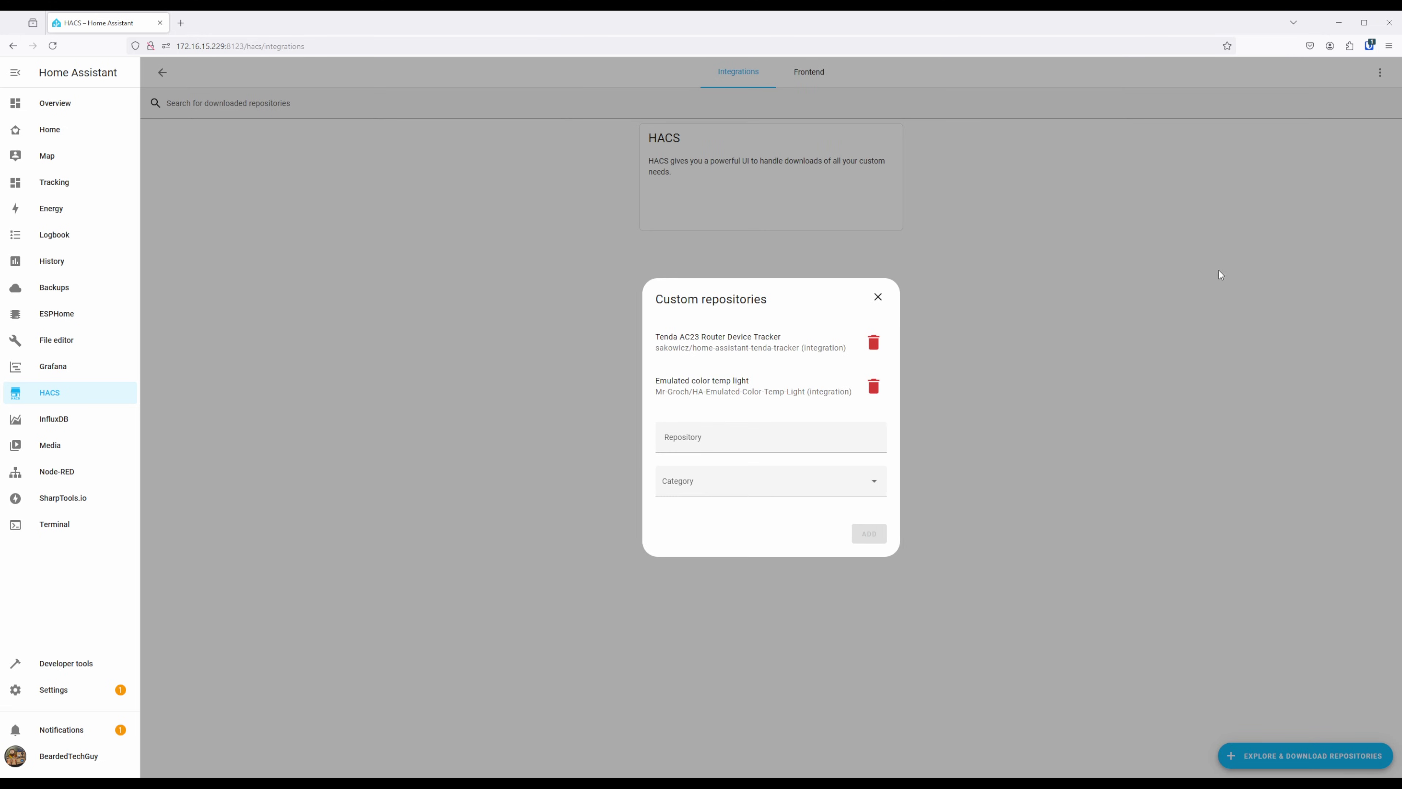
click(765, 442)
text(https://github.com/xuanxuan000/linknlink-local)
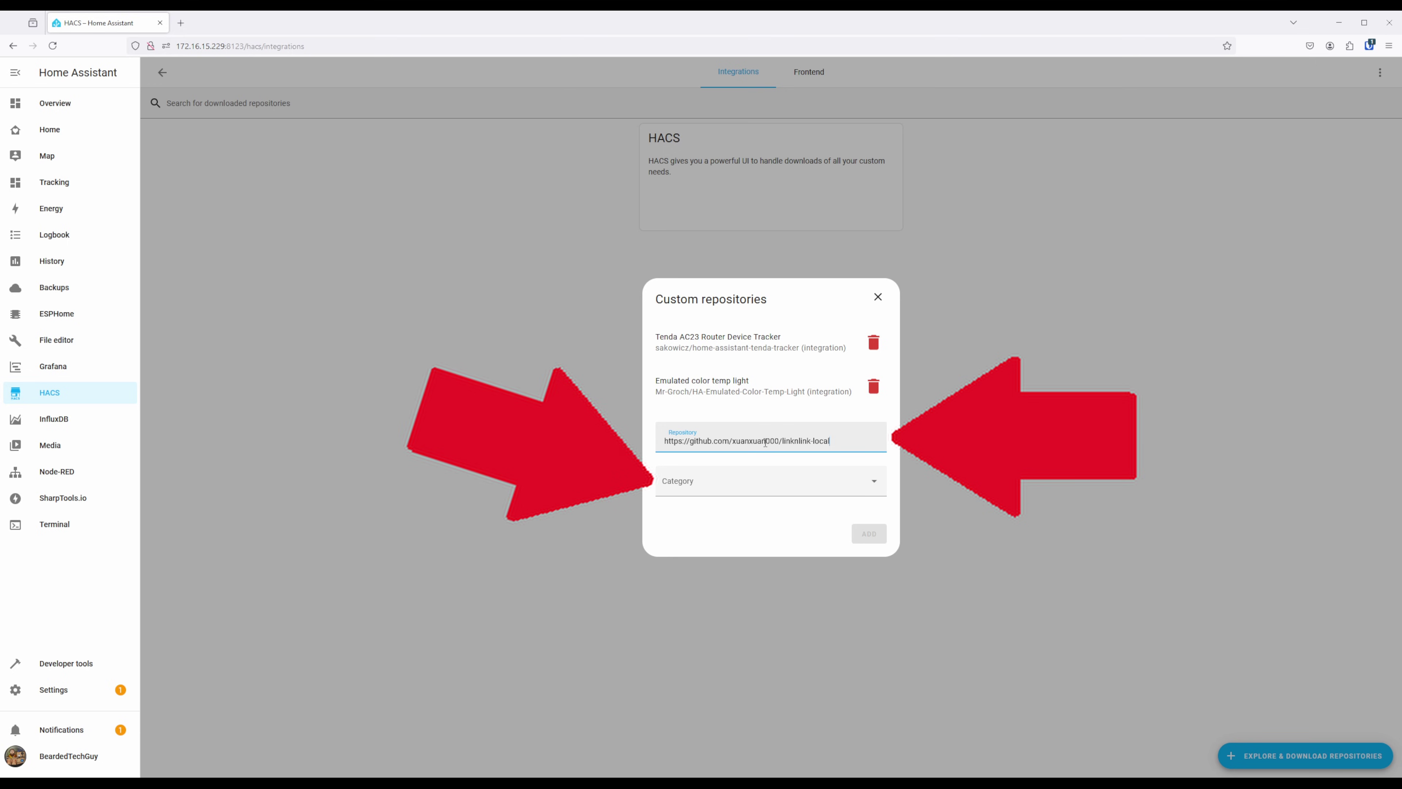
click(763, 485)
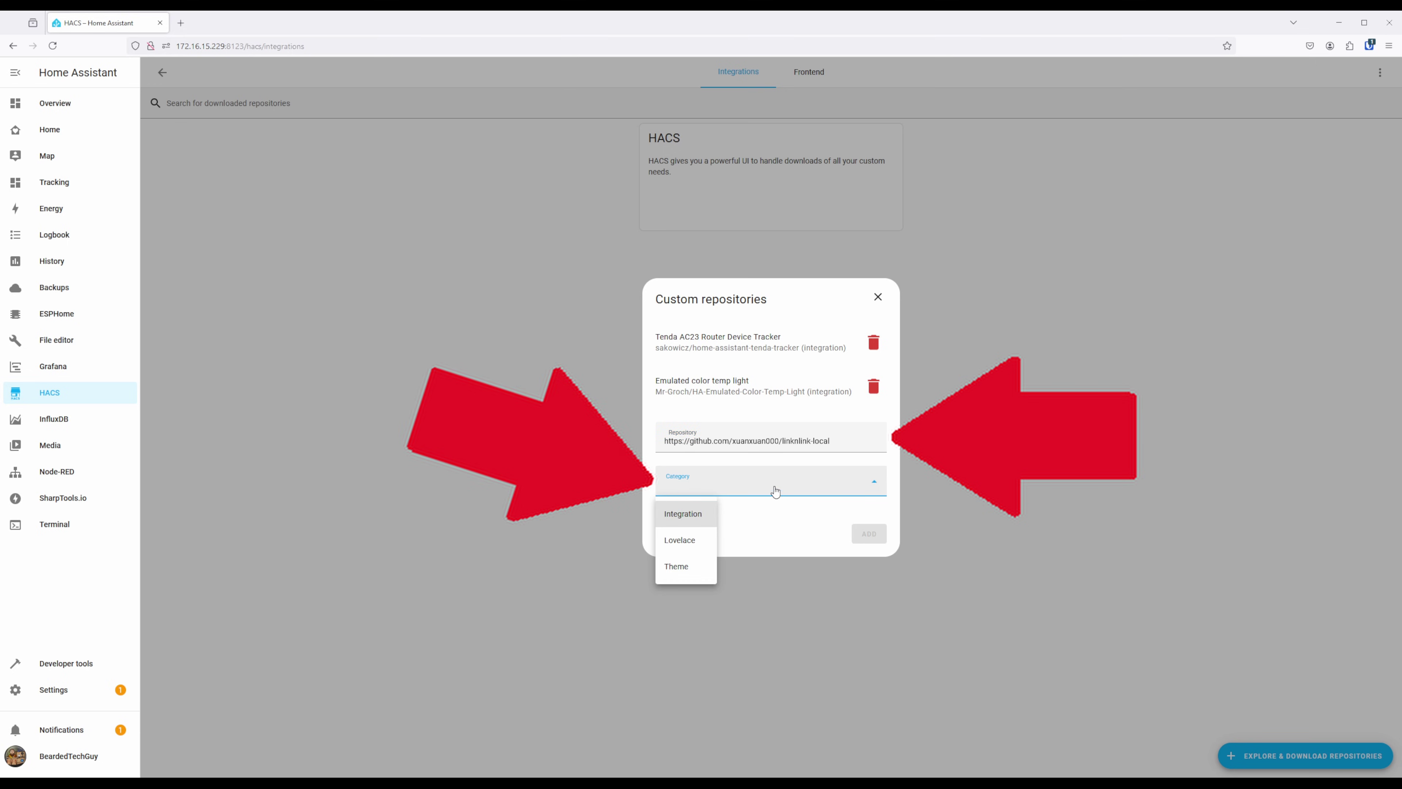
click(711, 513)
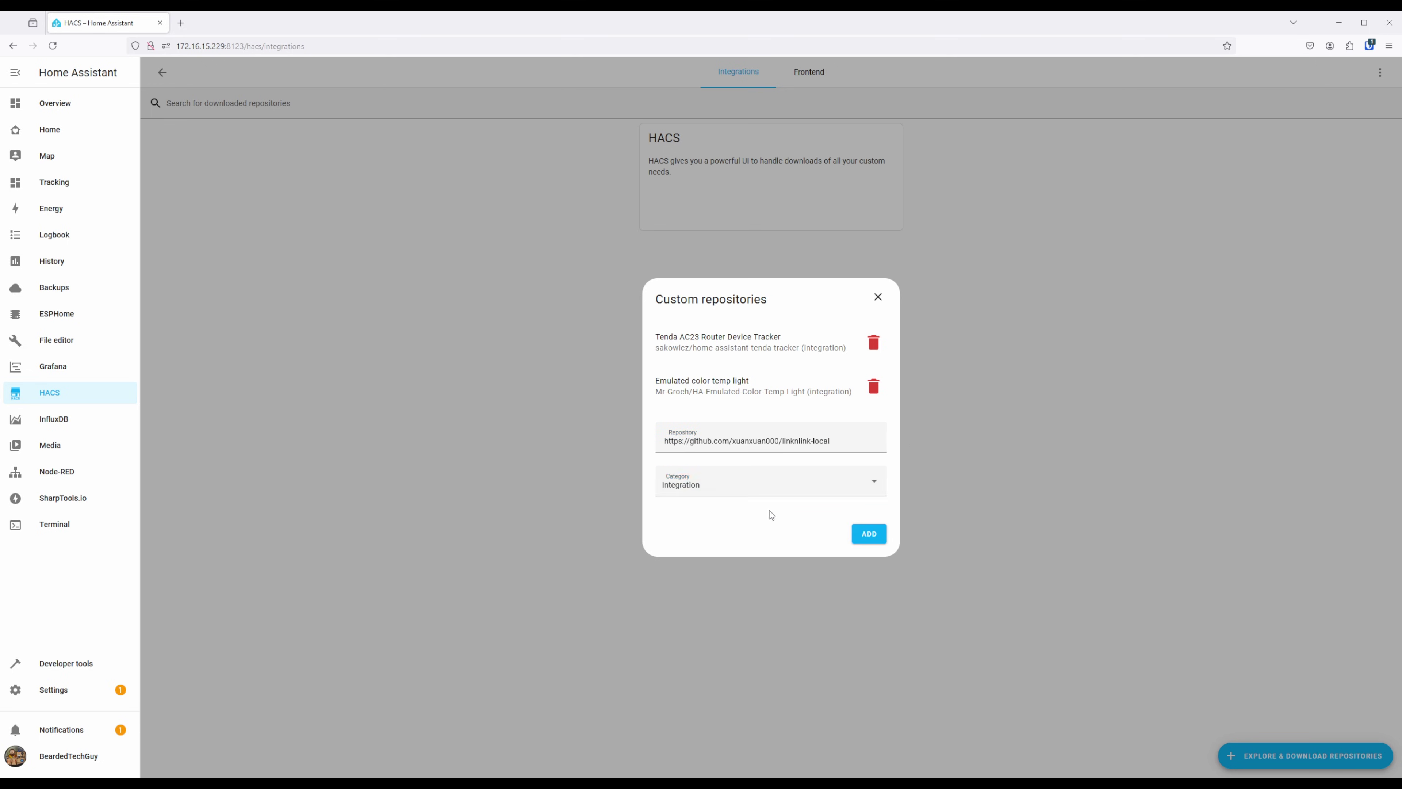
click(869, 534)
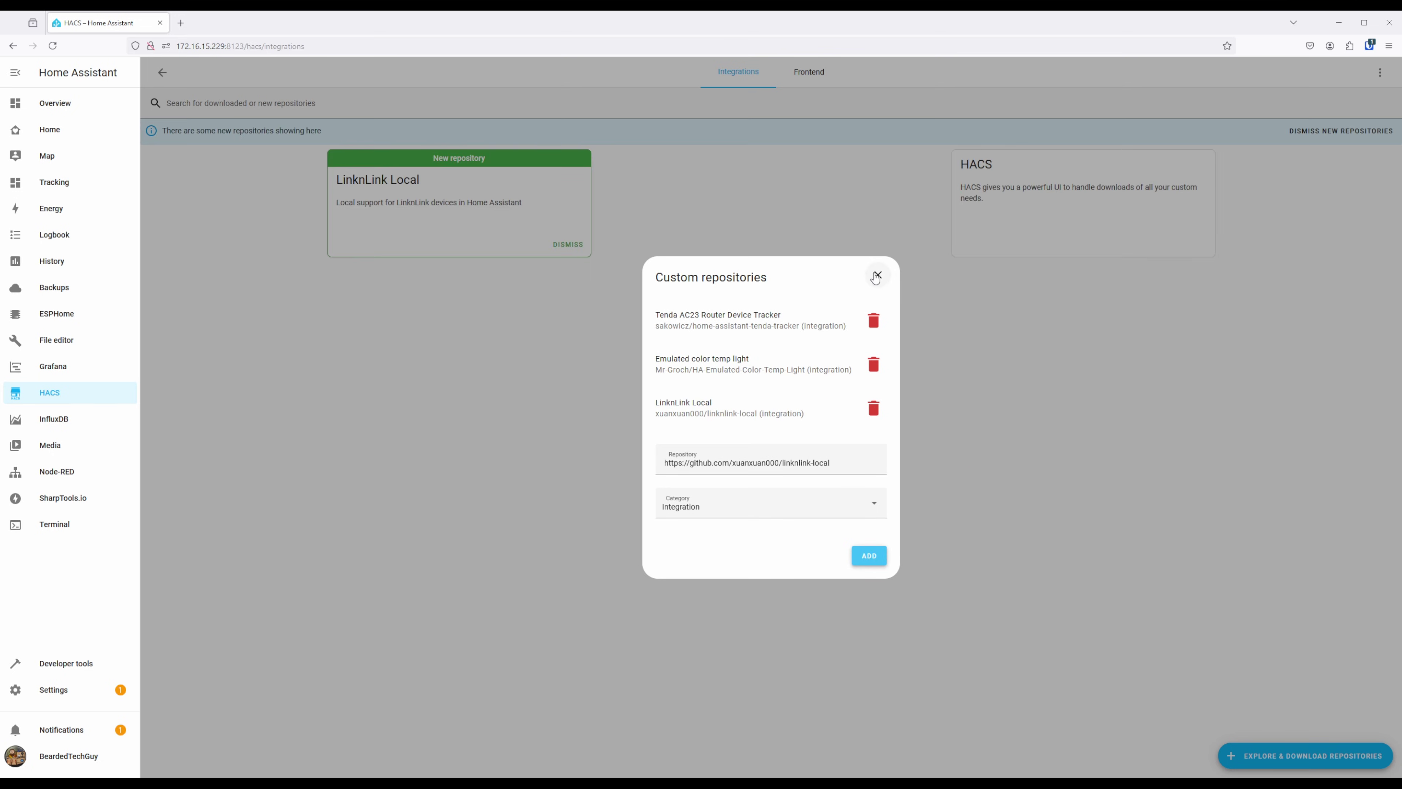
click(877, 275)
- Download LinknLink Local from its HACS repository page and confirm the download
click(497, 222)
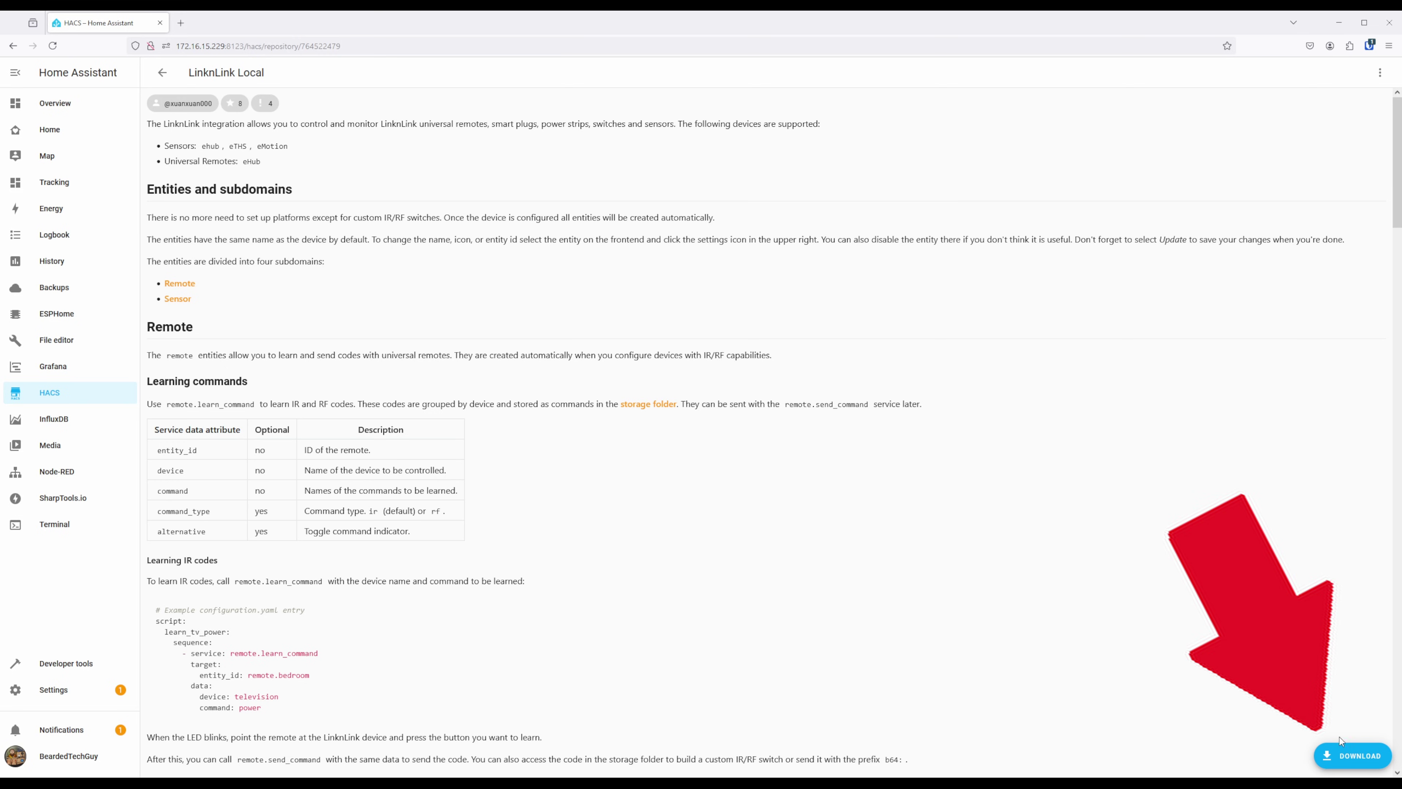
click(1341, 750)
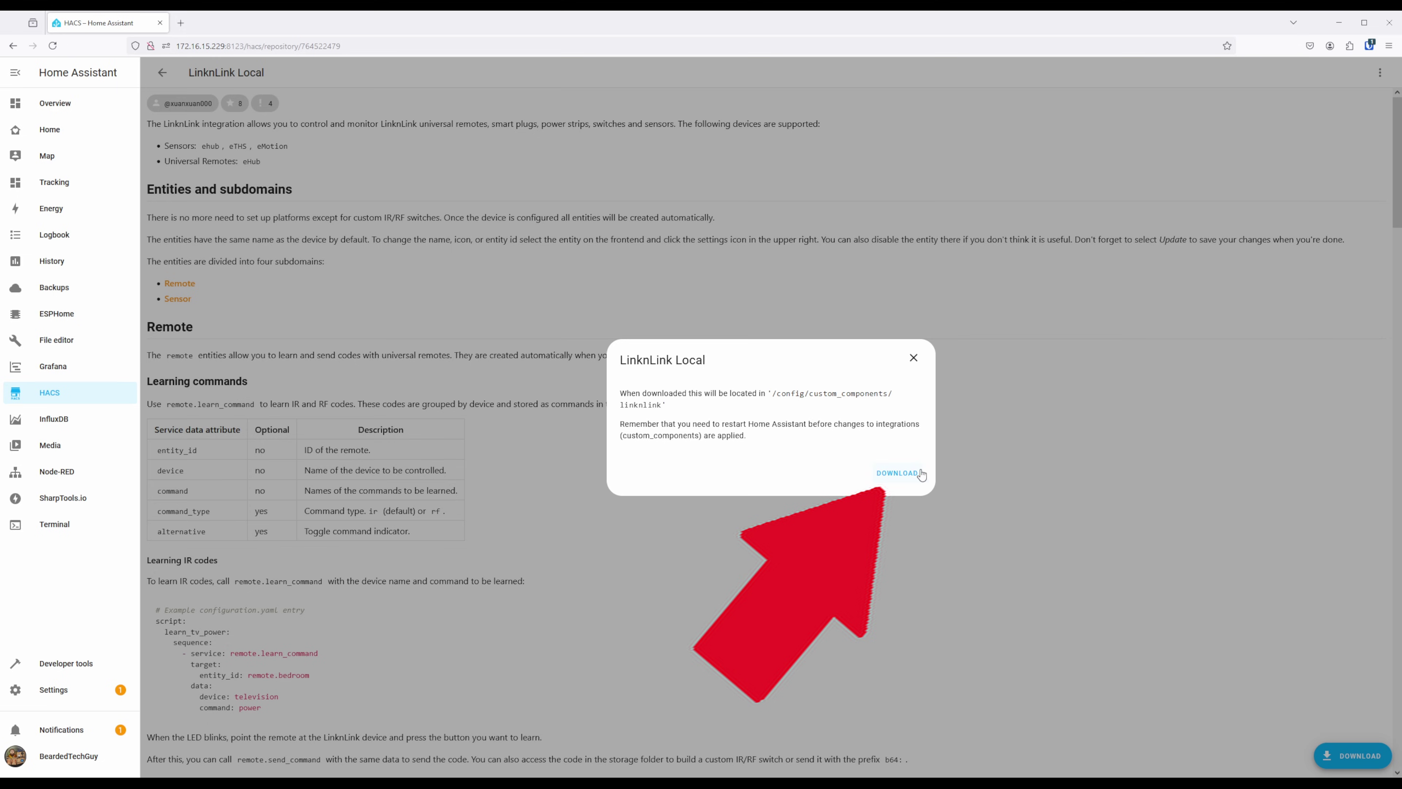
click(910, 473)
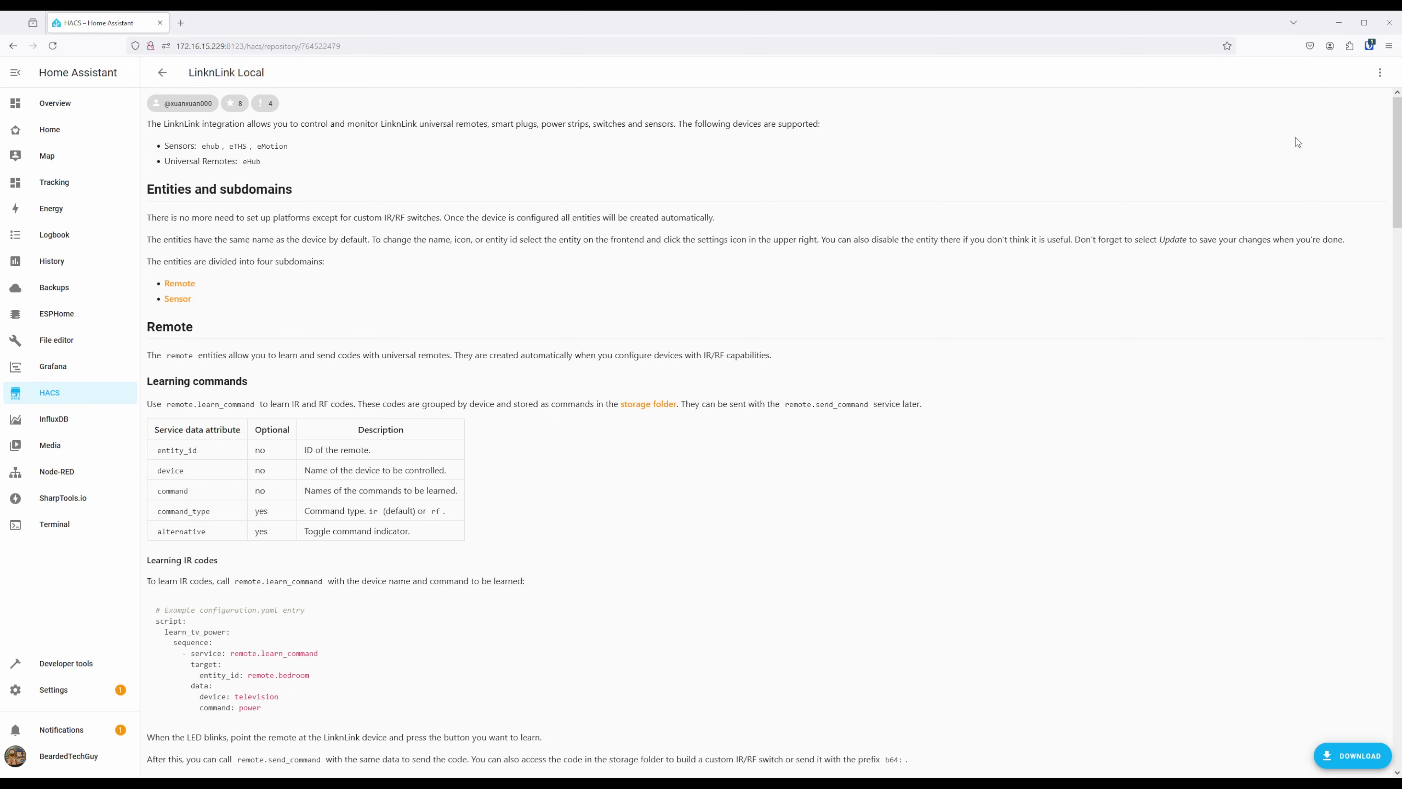
click(163, 71)
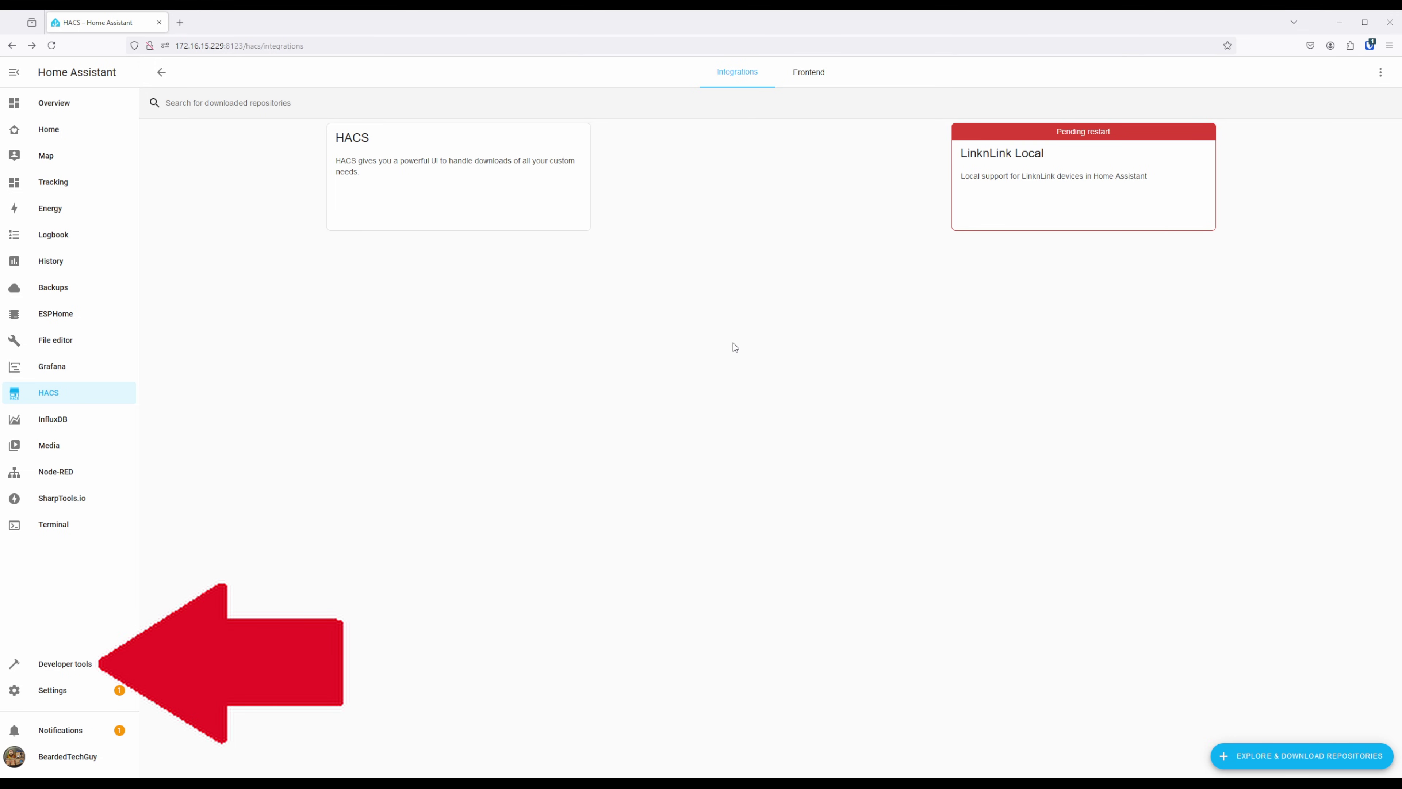
- Check the configuration in Developer tools YAML, then fully restart Home Assistant
click(106, 665)
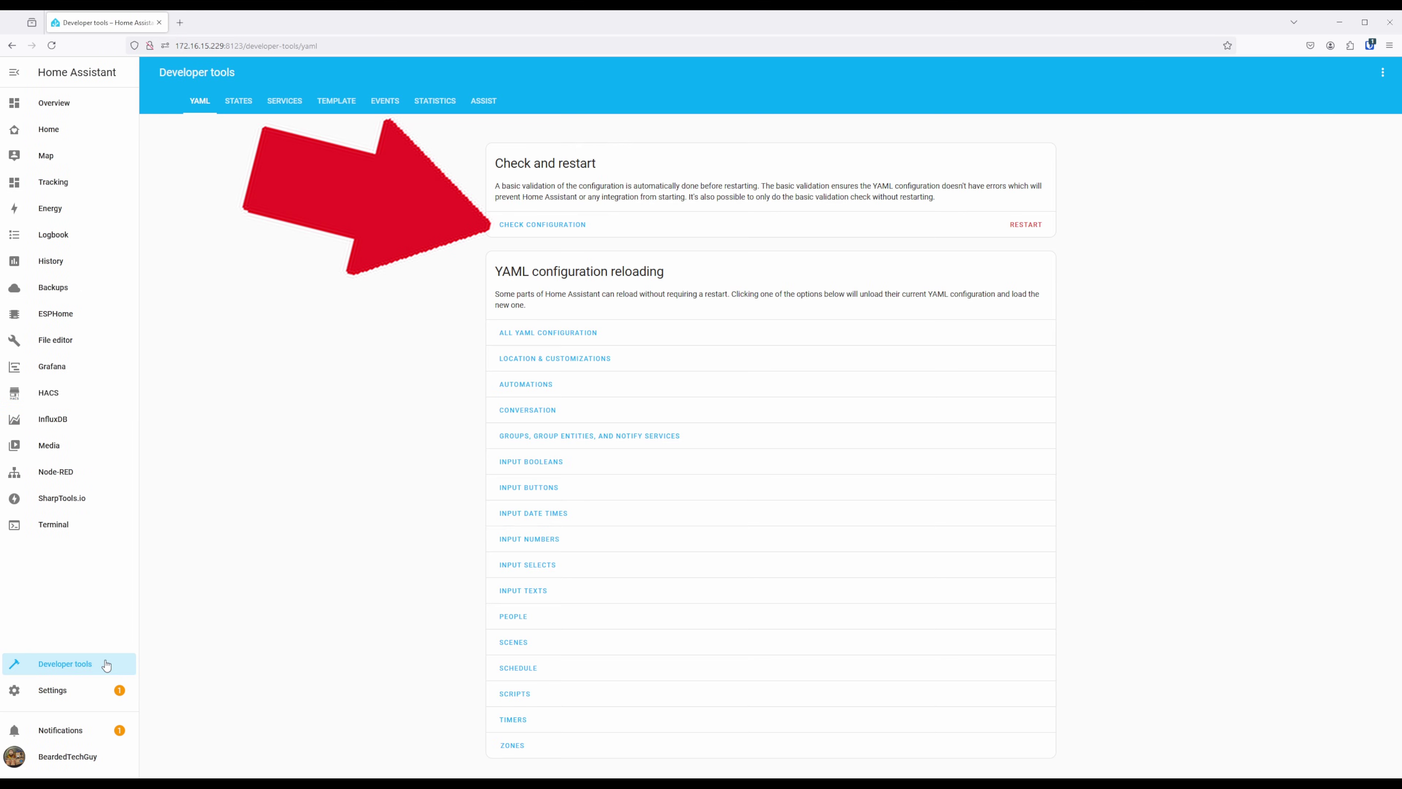
click(555, 224)
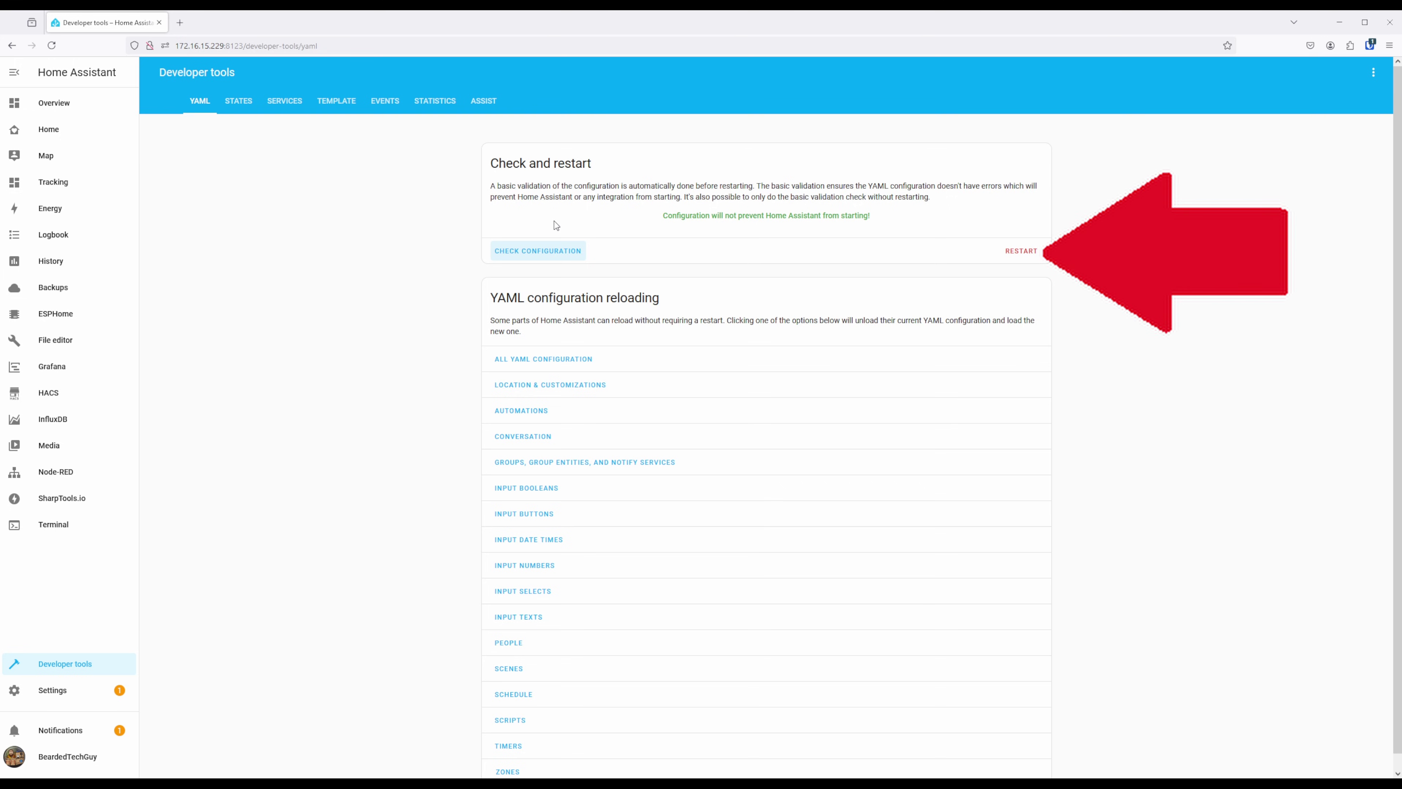
click(1021, 251)
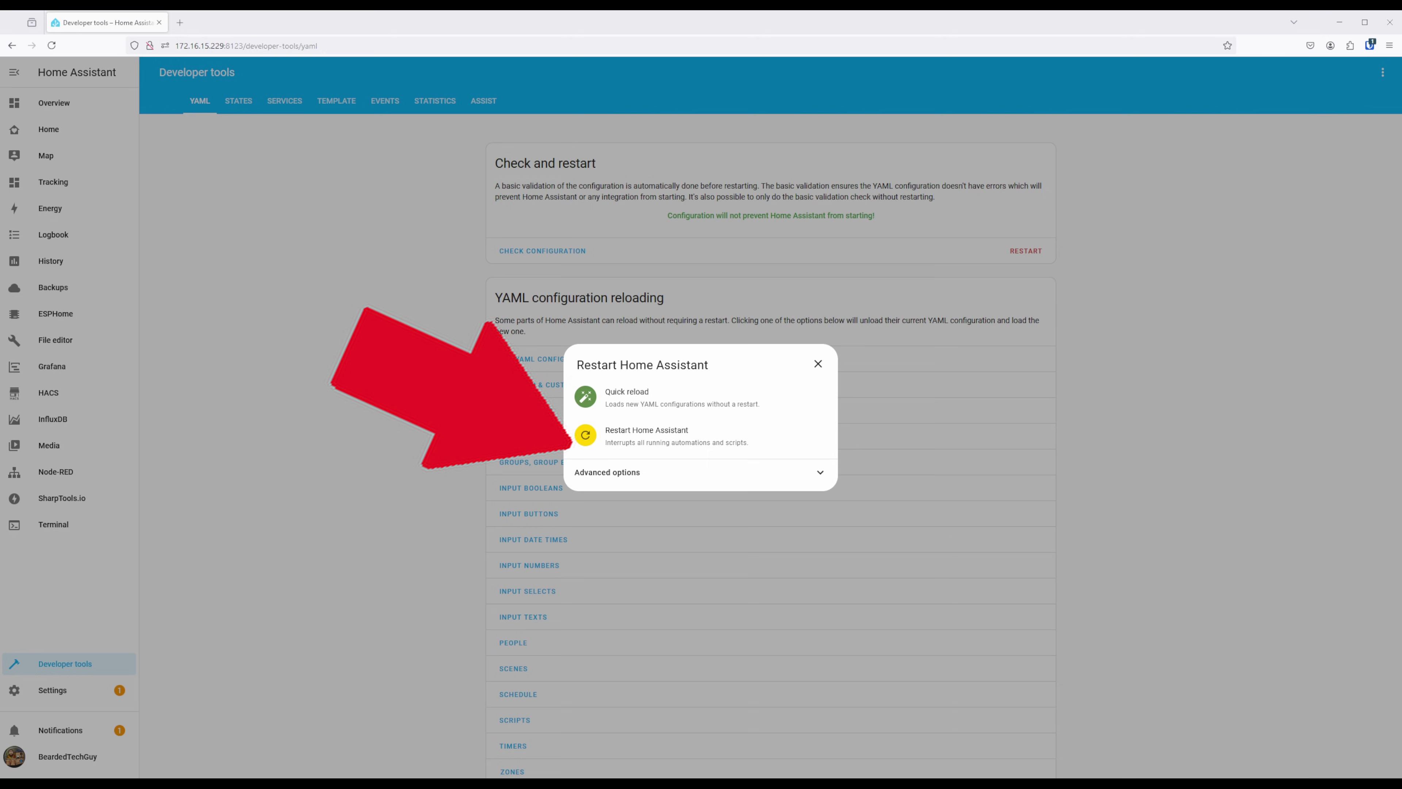
click(703, 445)
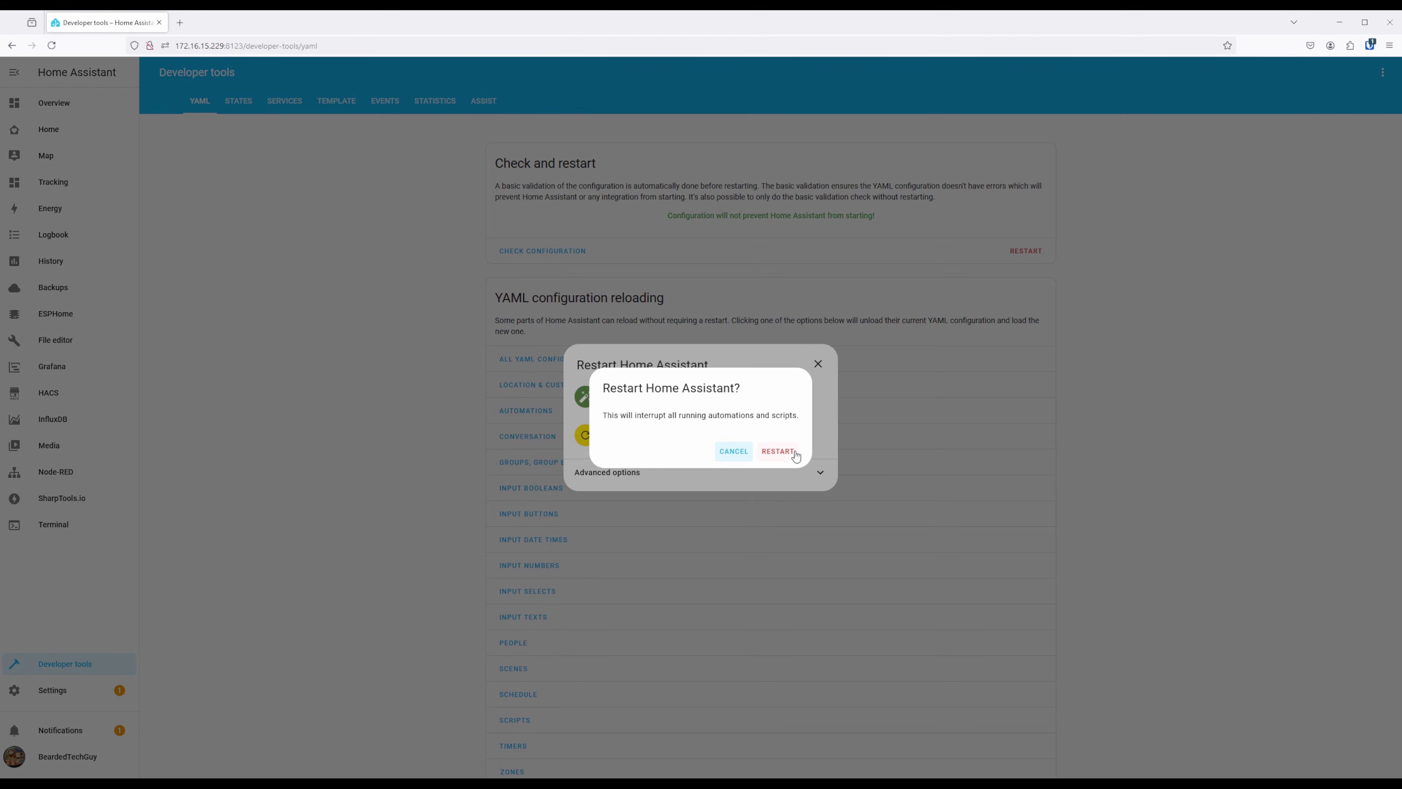
click(778, 451)
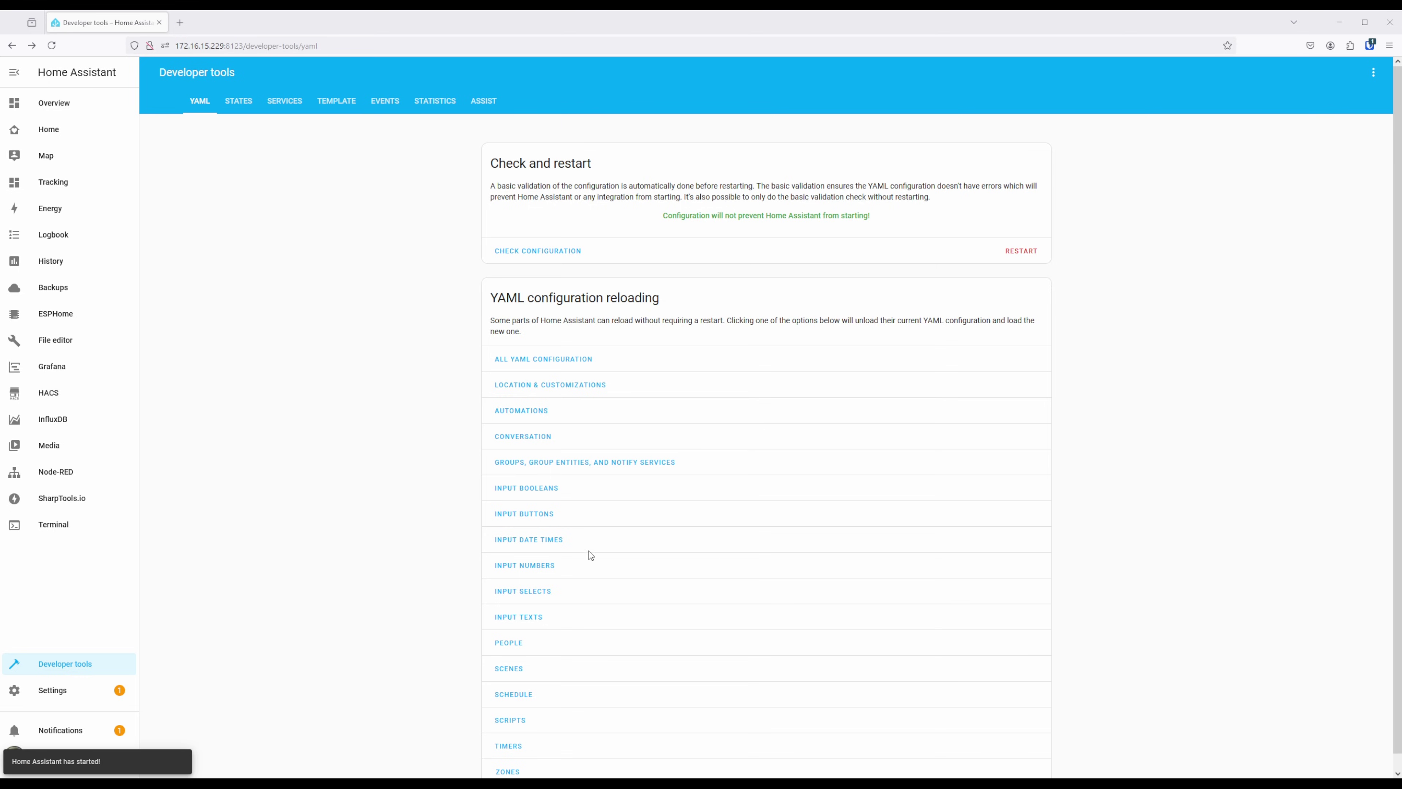
- Search 'linkn' in Devices & services Add Integration and select LinknLink
click(51, 700)
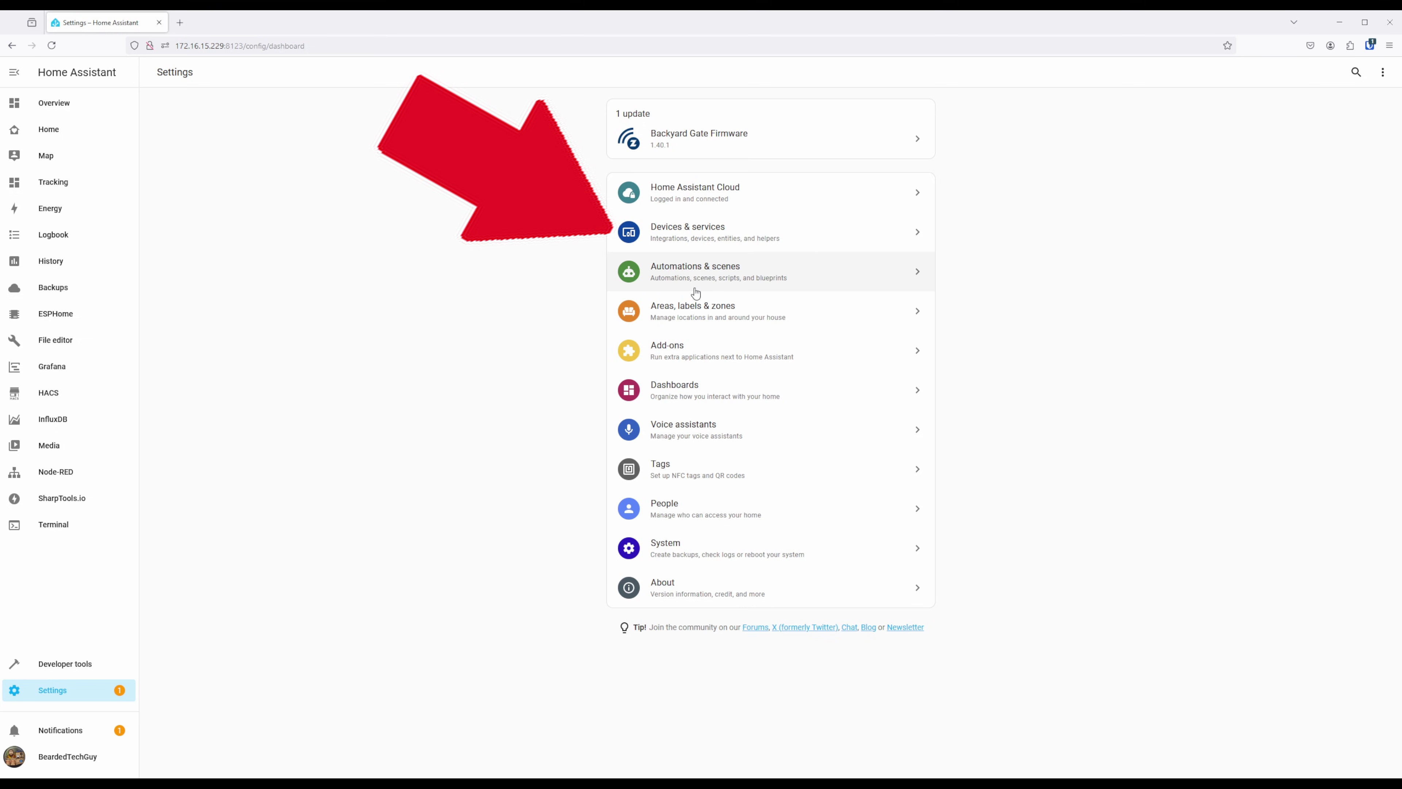
click(713, 225)
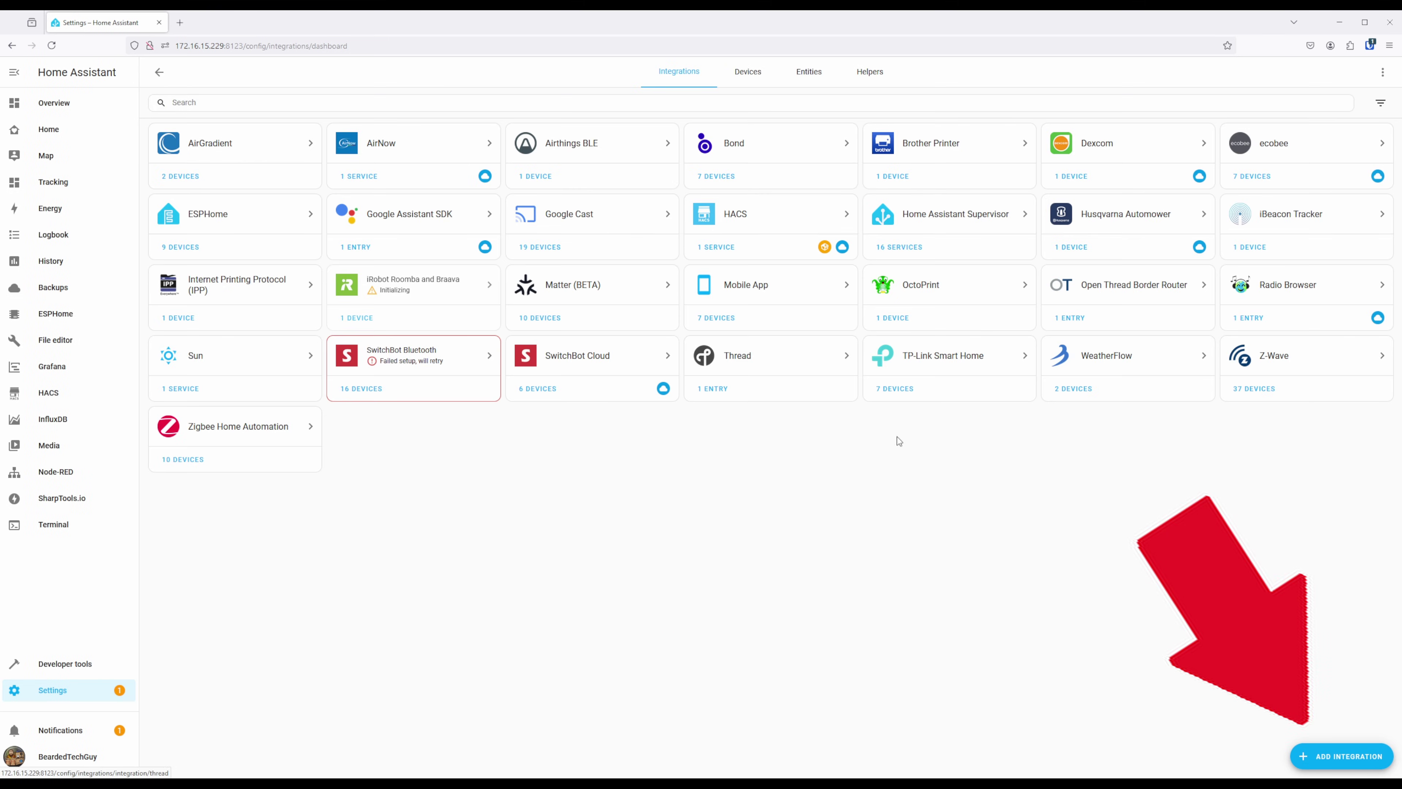
click(1344, 758)
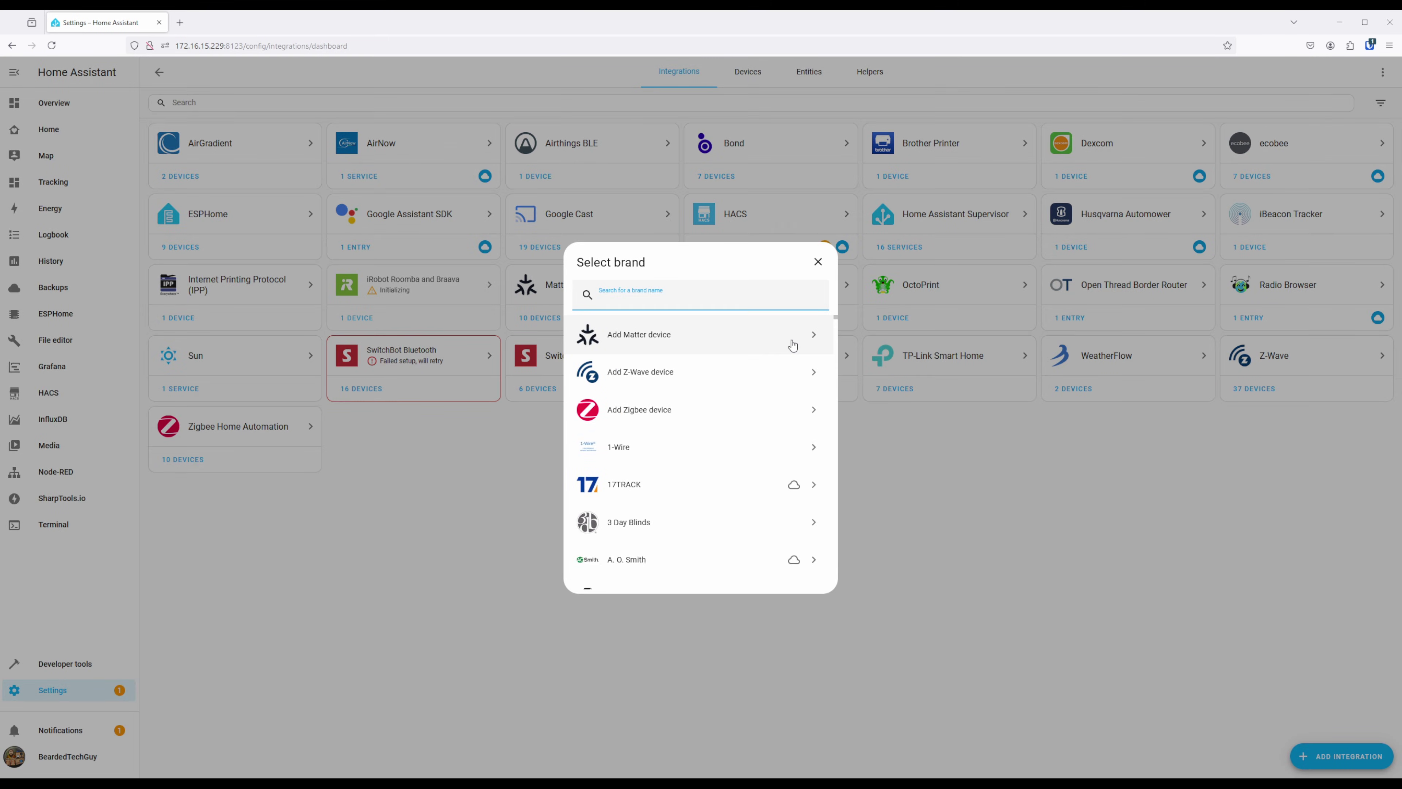
text(linkn)
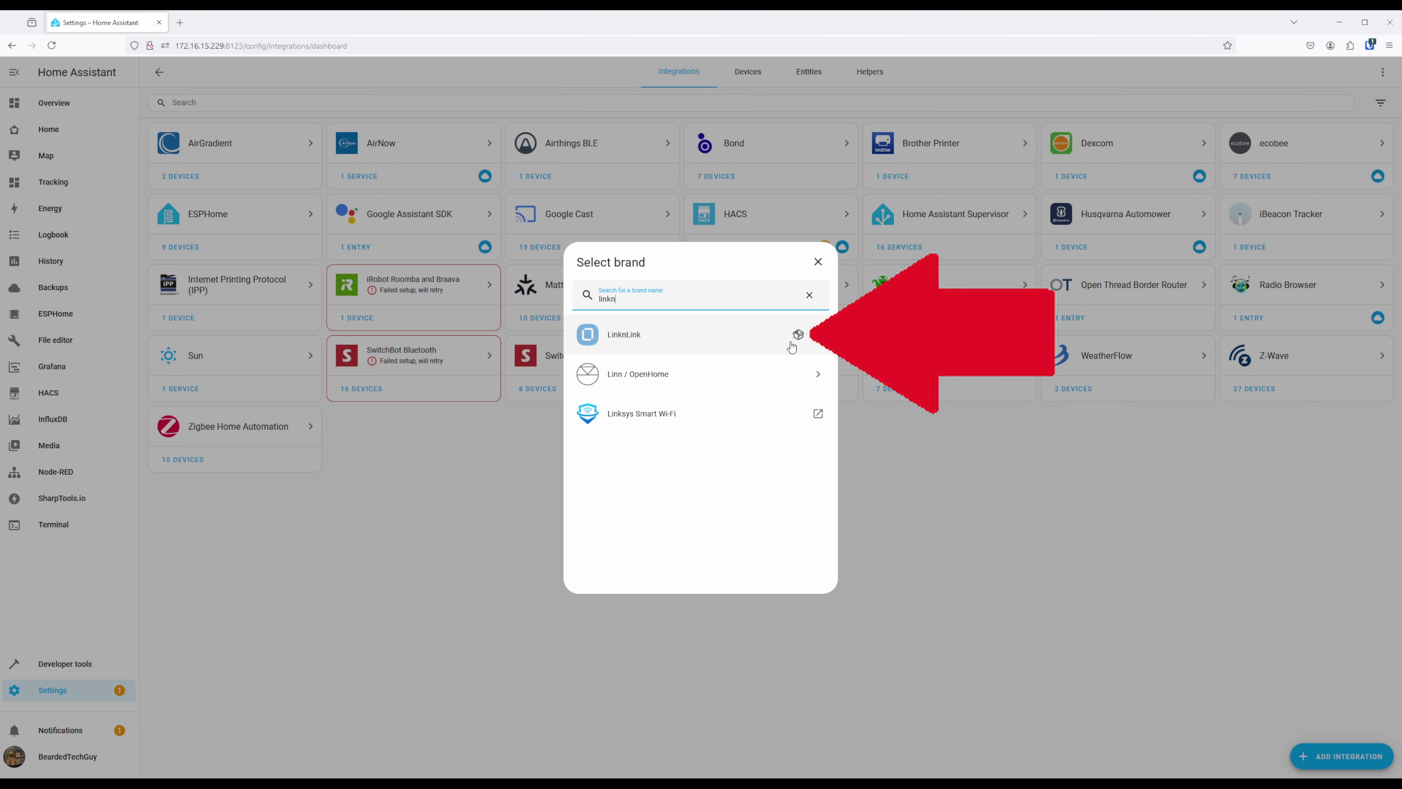
click(744, 345)
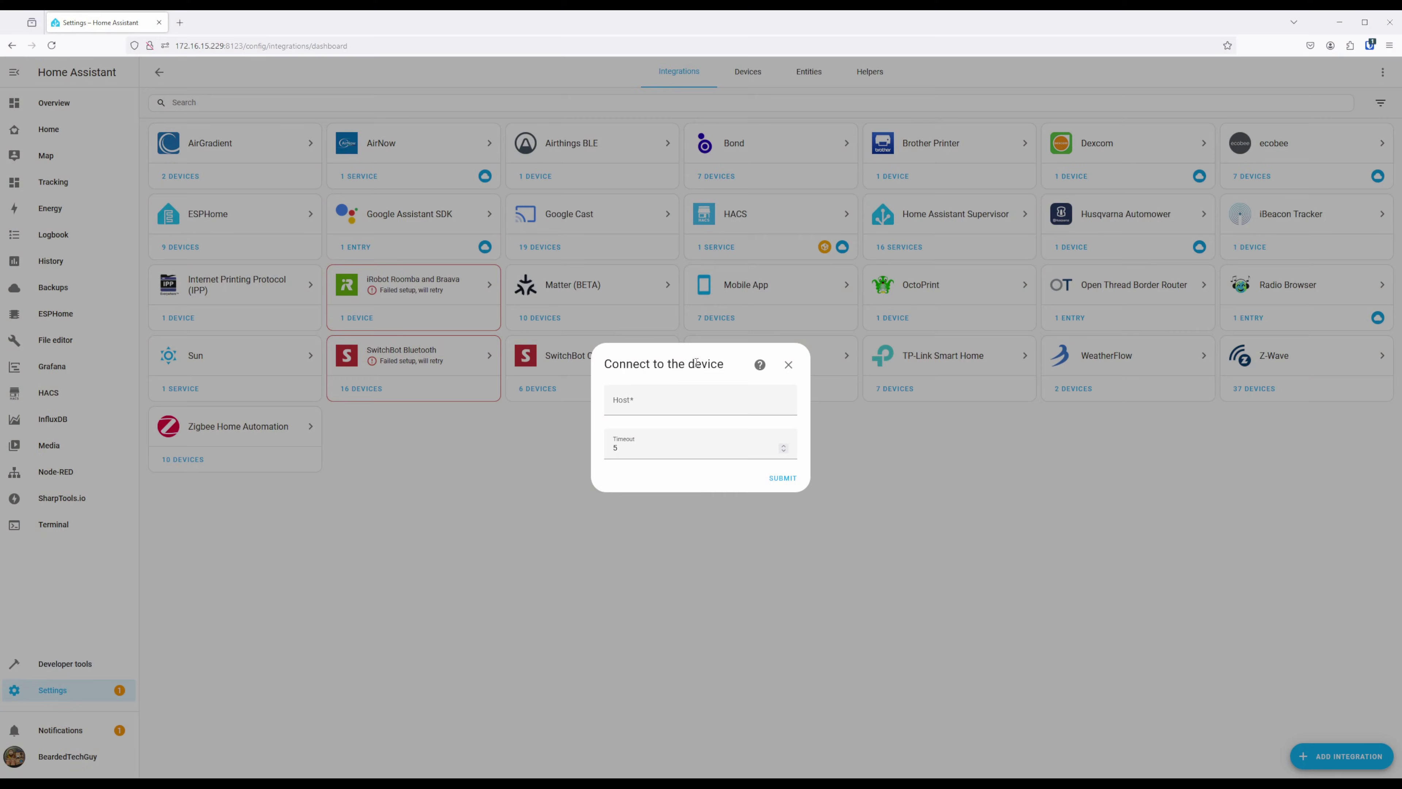
- Enter the eRemote's host IP address and submit the LinknLink connection form
click(695, 400)
text(172.16.15.)
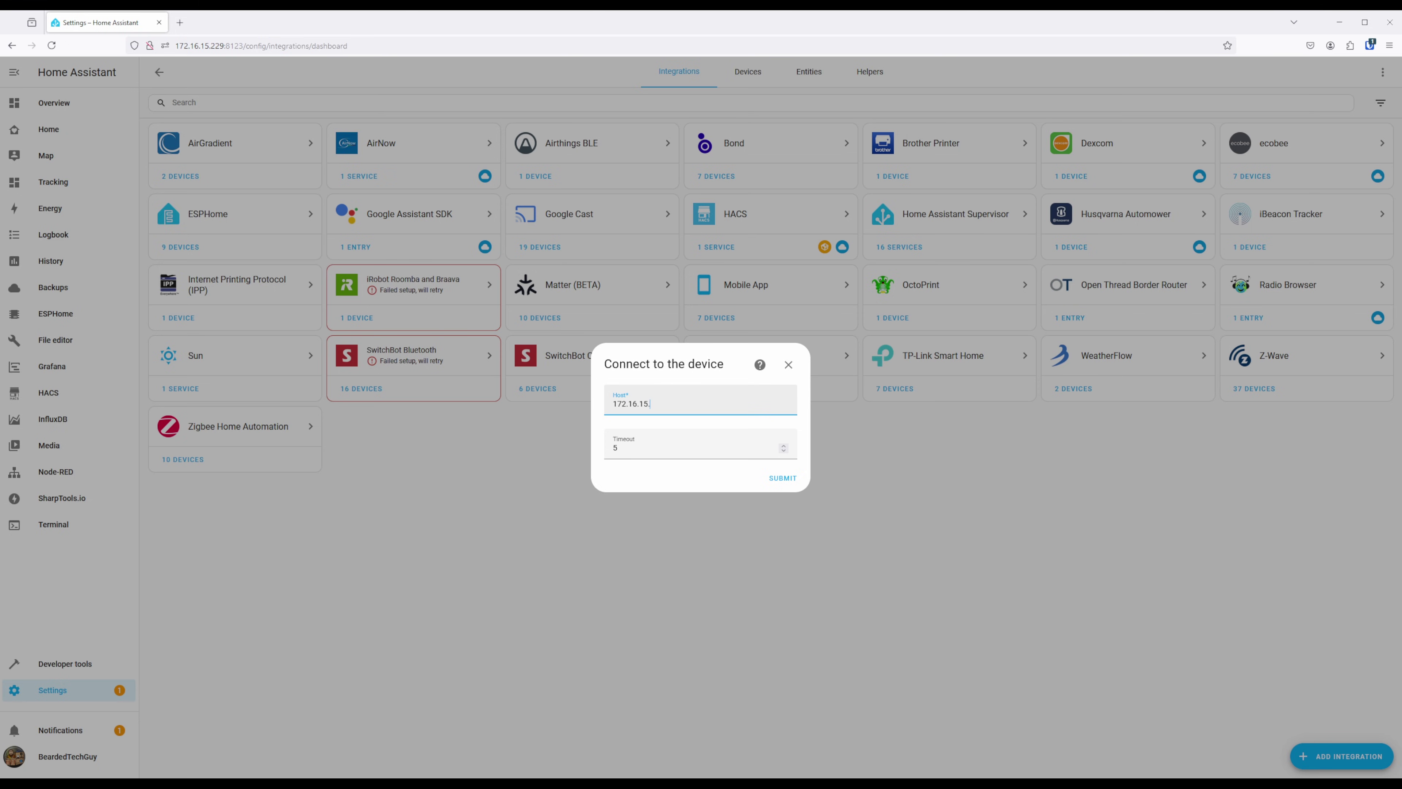
text(117)
click(783, 478)
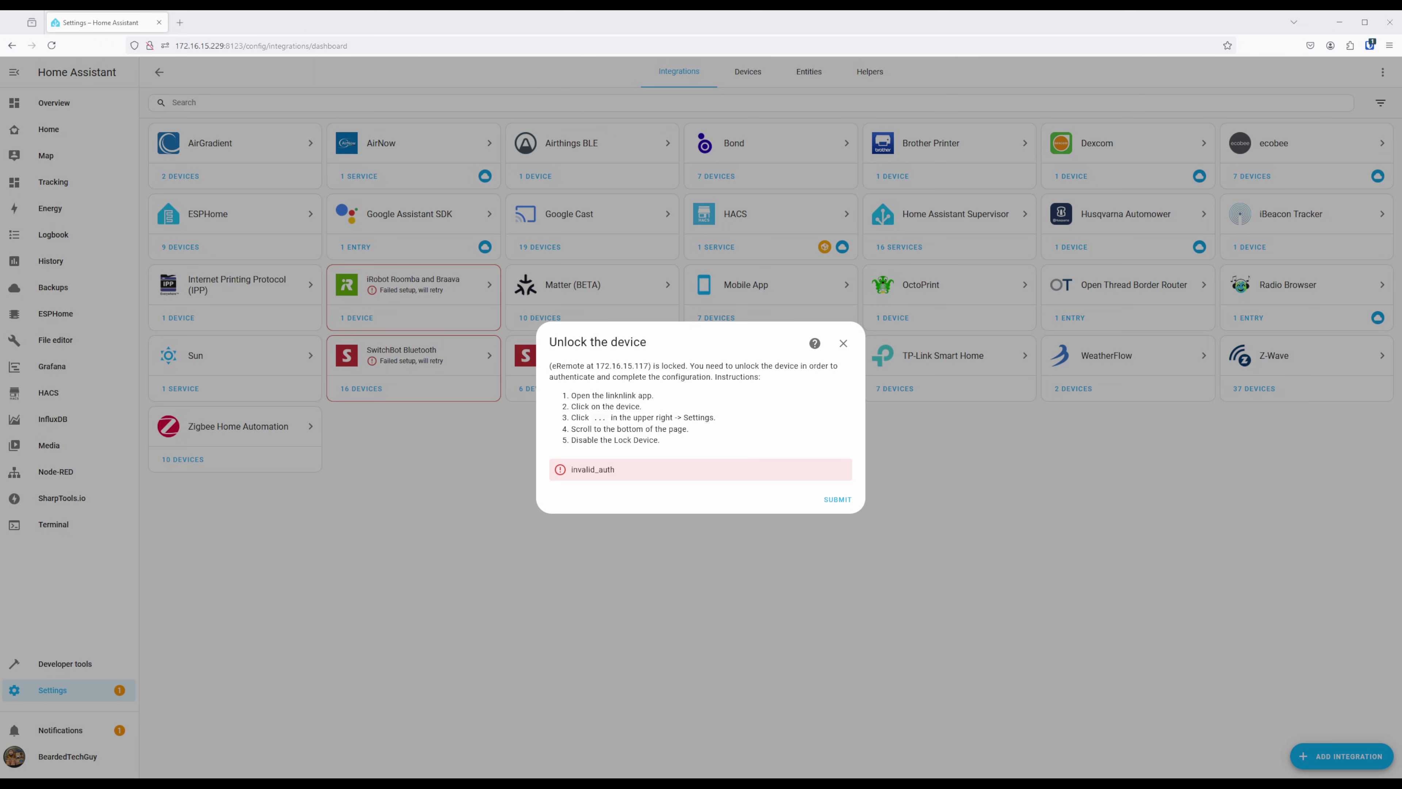
click(842, 500)
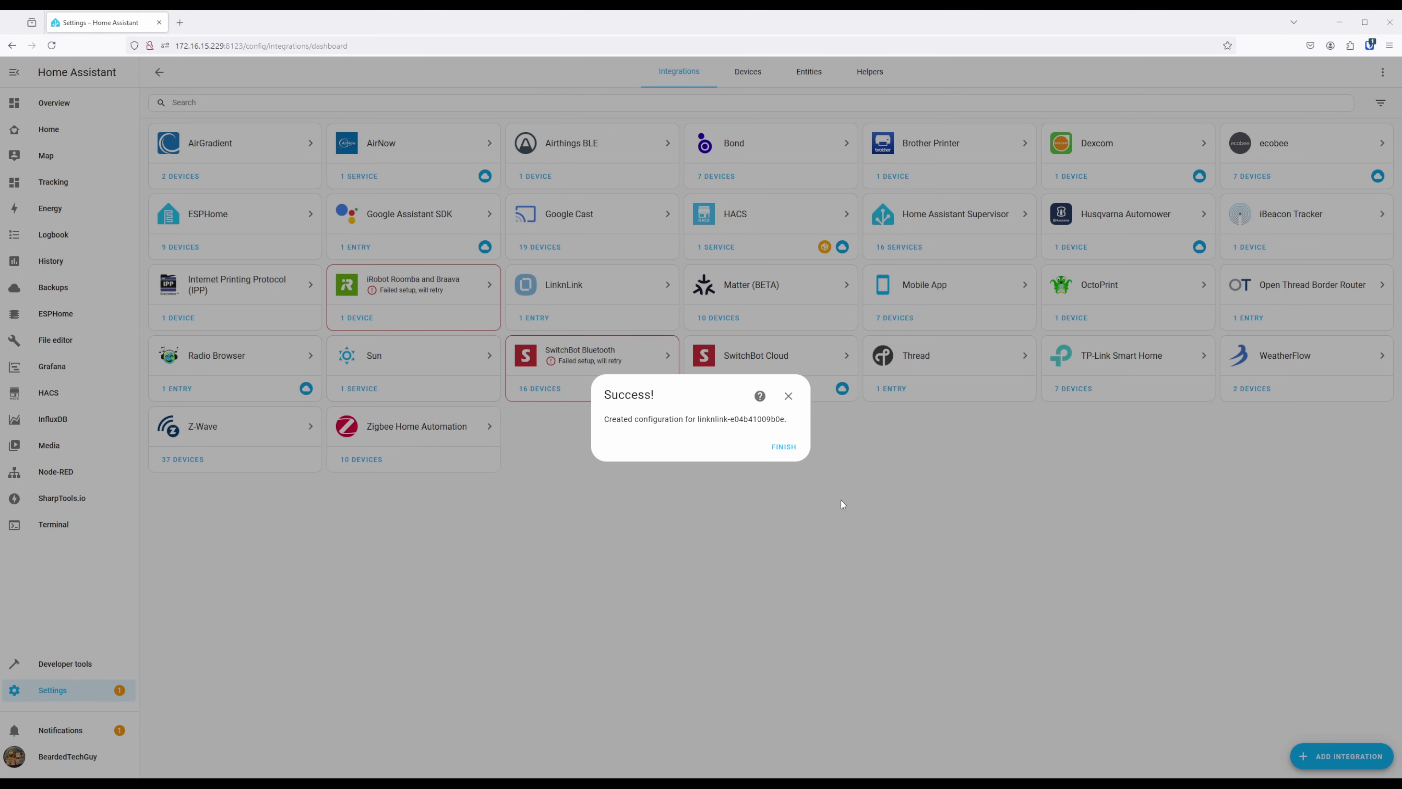
- Assign the eRemote device to the Office area and finish the setup
click(662, 455)
text(Office)
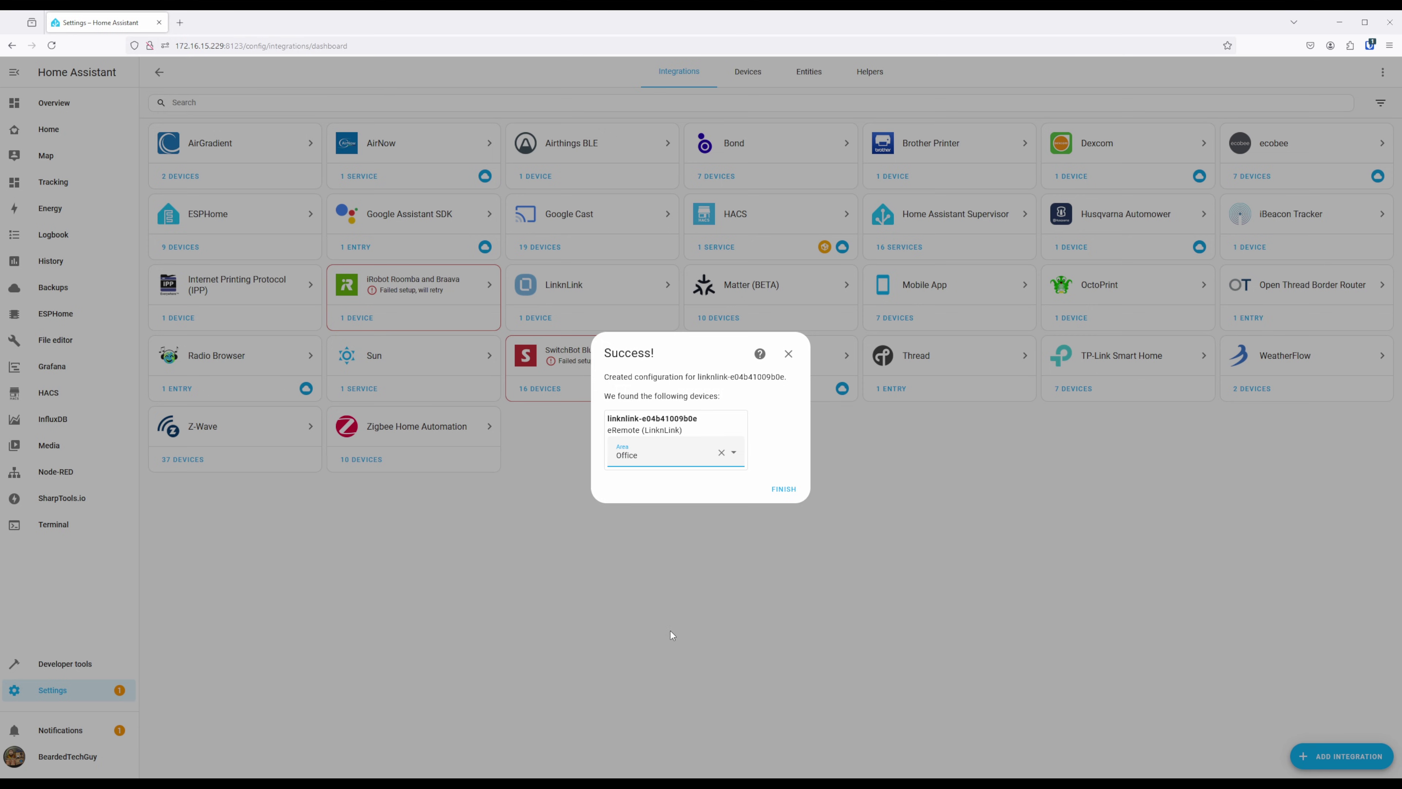
click(785, 490)
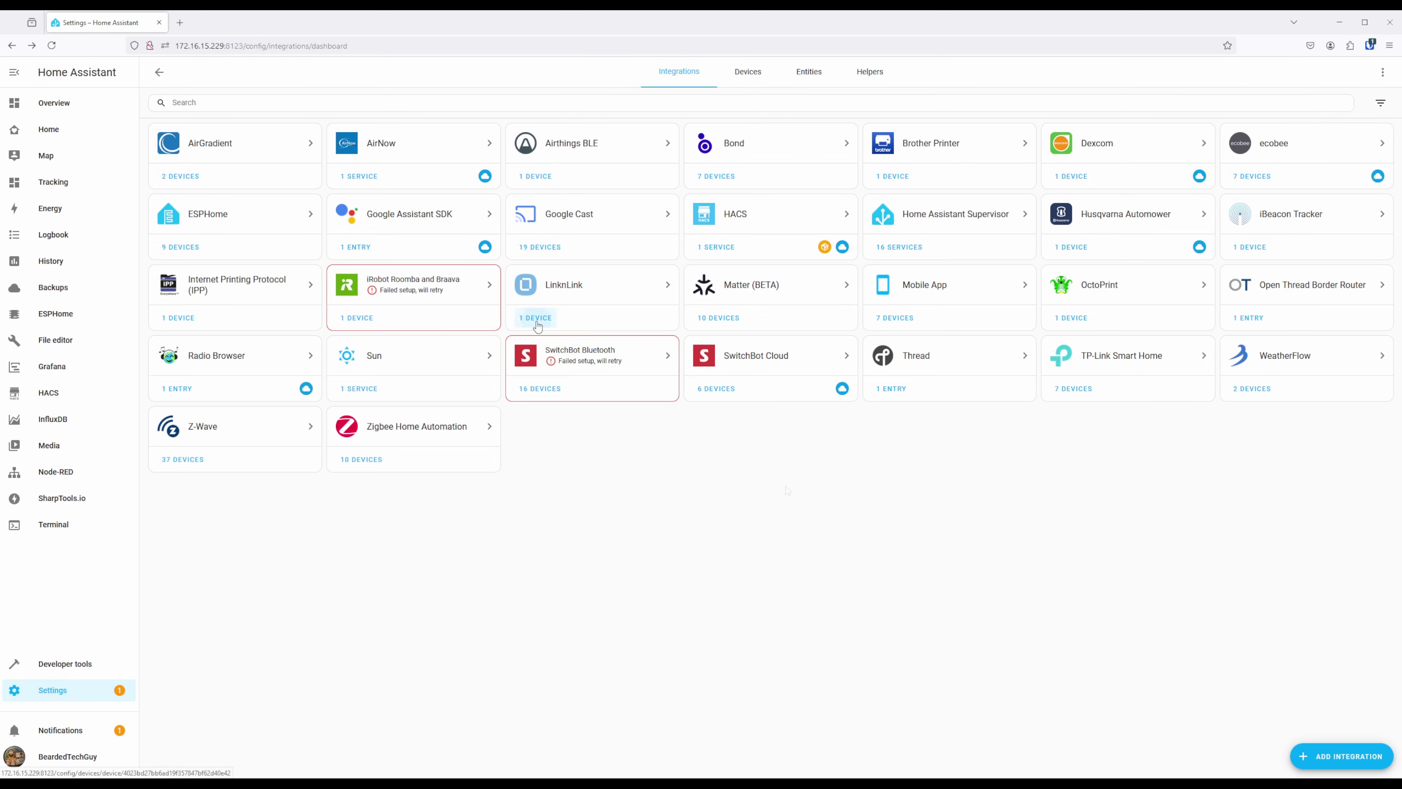
click(536, 319)
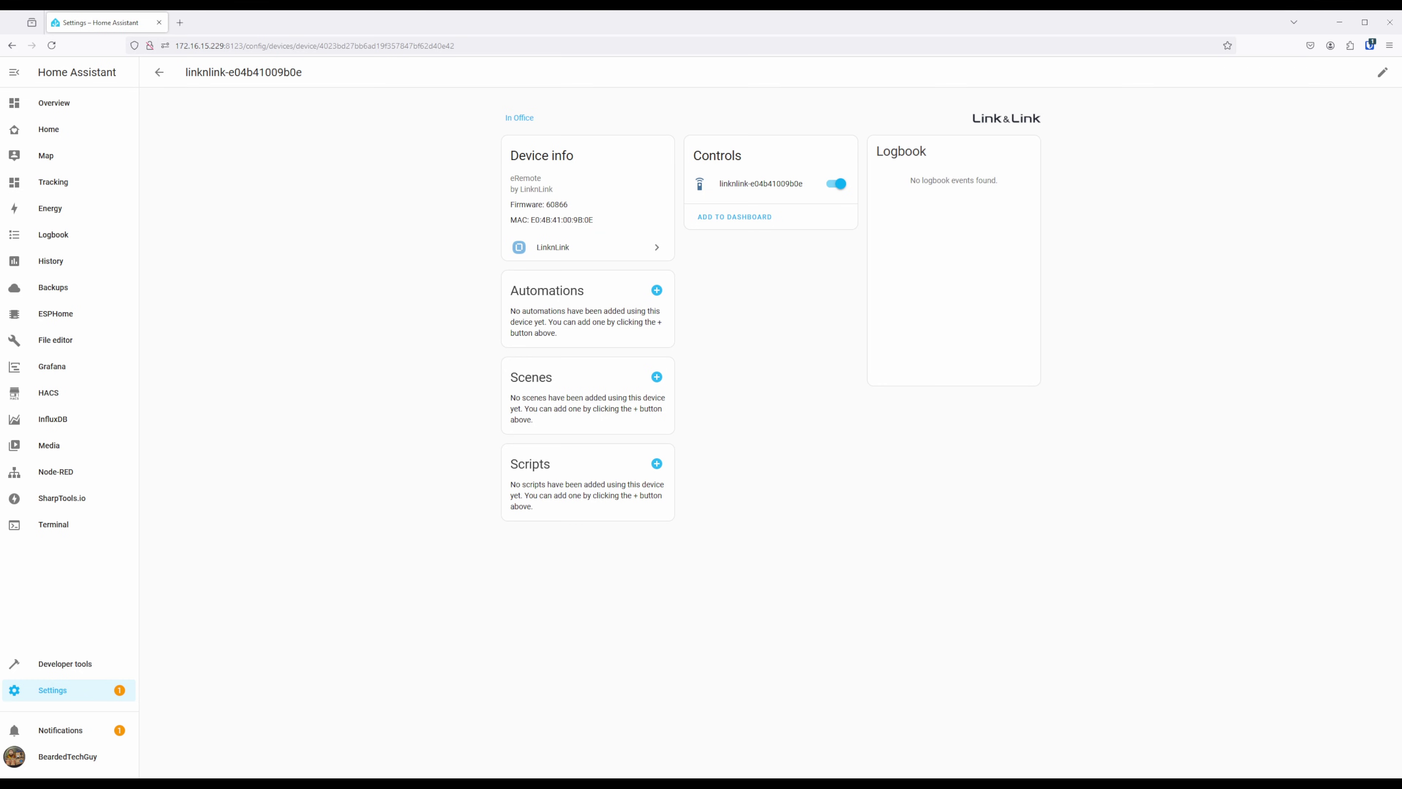
- Open and close the eRemote's remote entity details under Controls
click(728, 188)
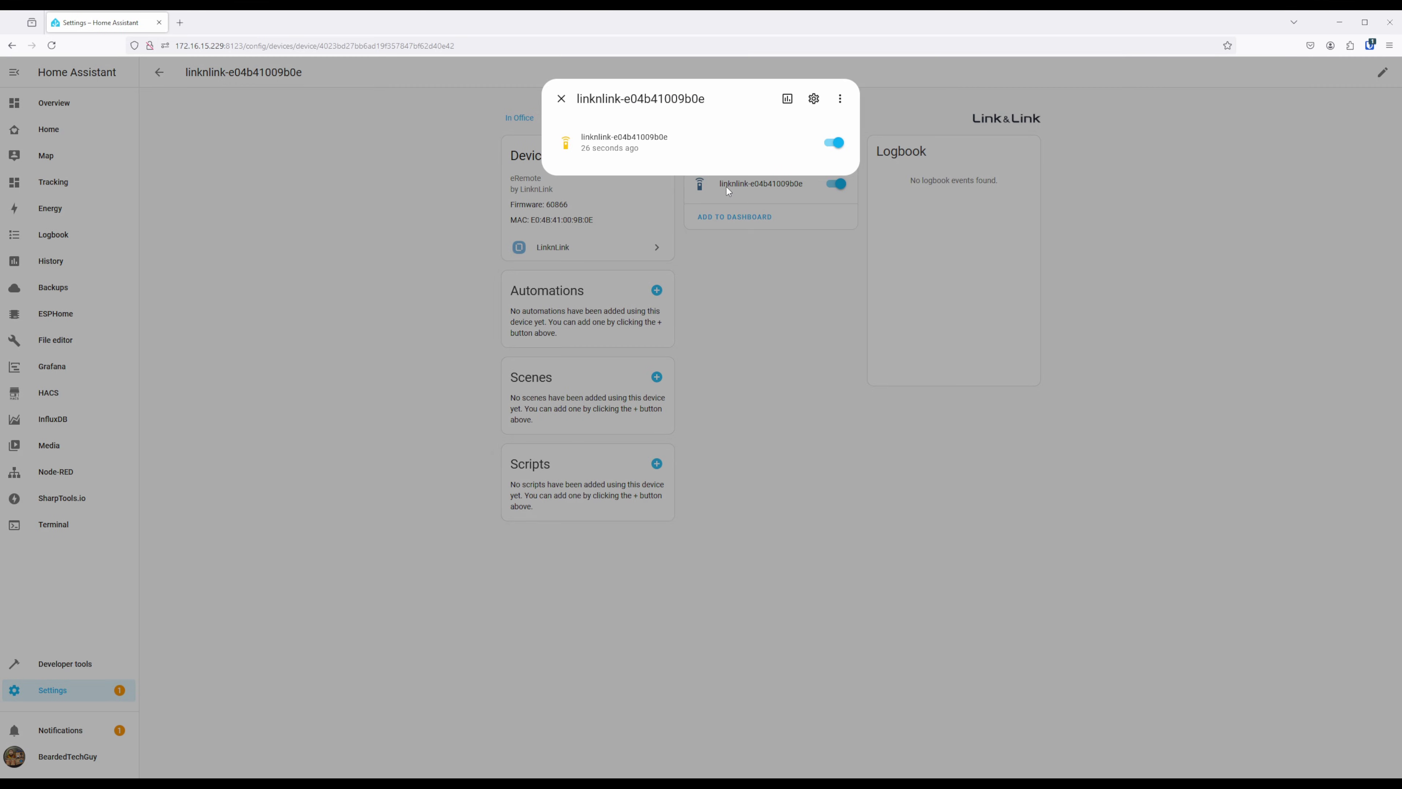
click(727, 187)
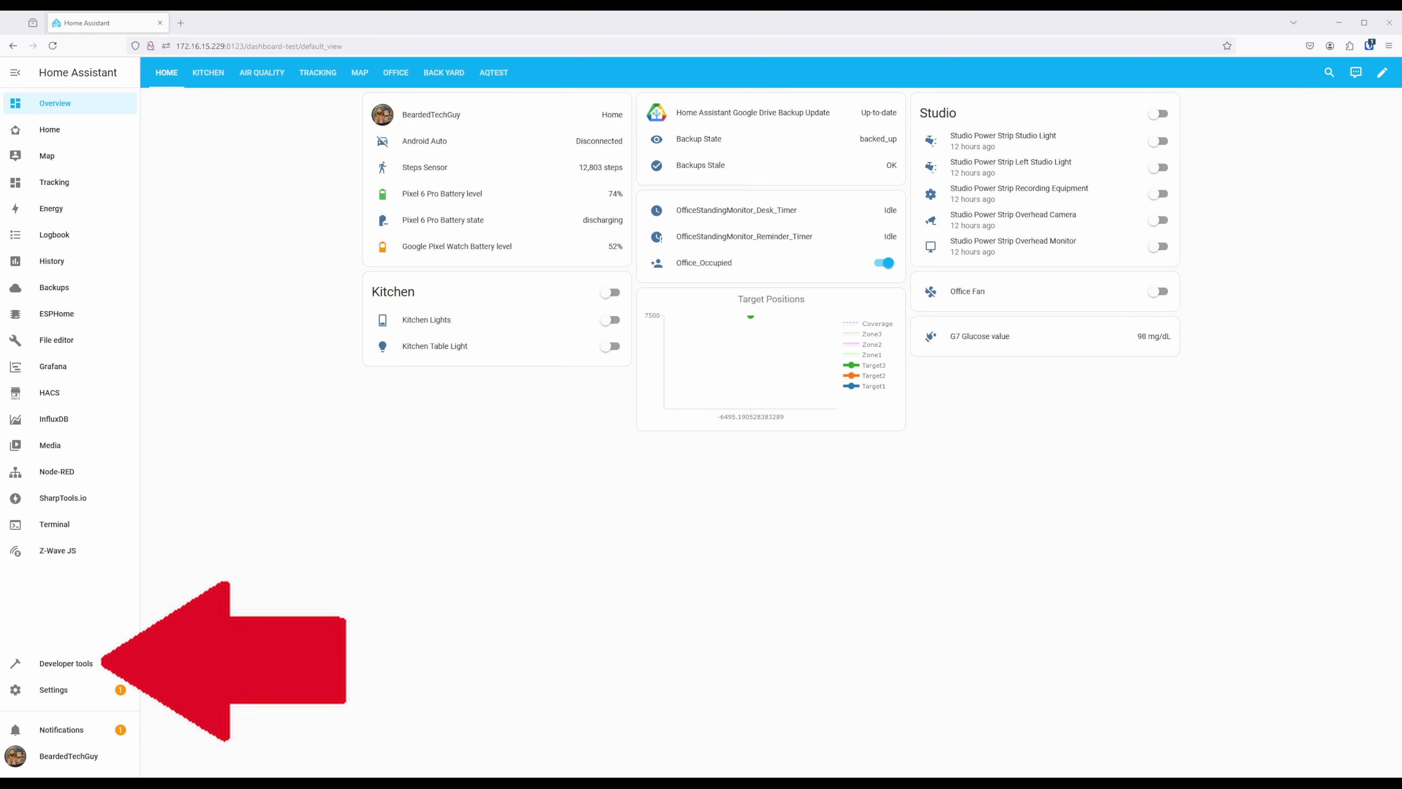
- Choose the Remote: Learn command service in Developer tools and target the eHub
click(66, 663)
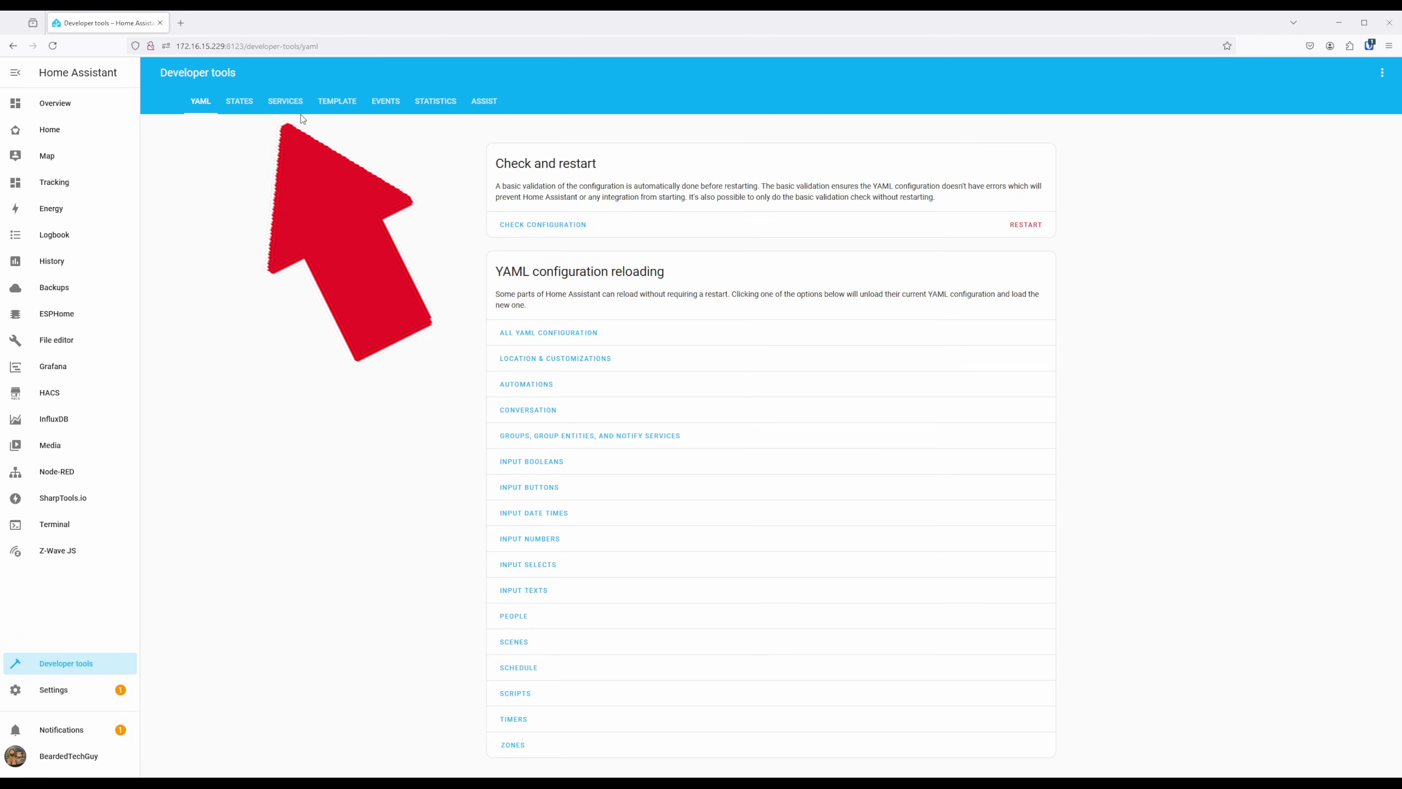
click(290, 104)
click(495, 174)
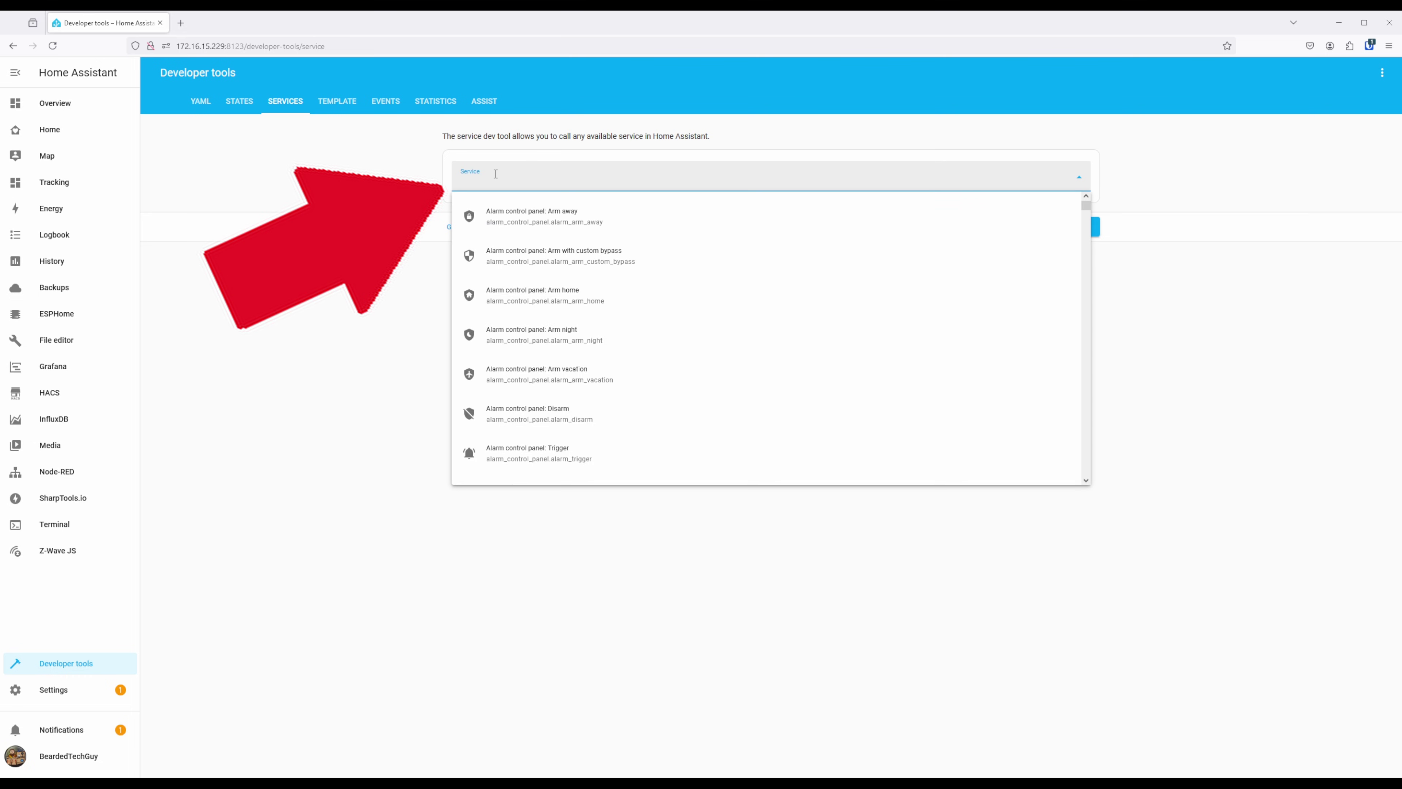
text(remote)
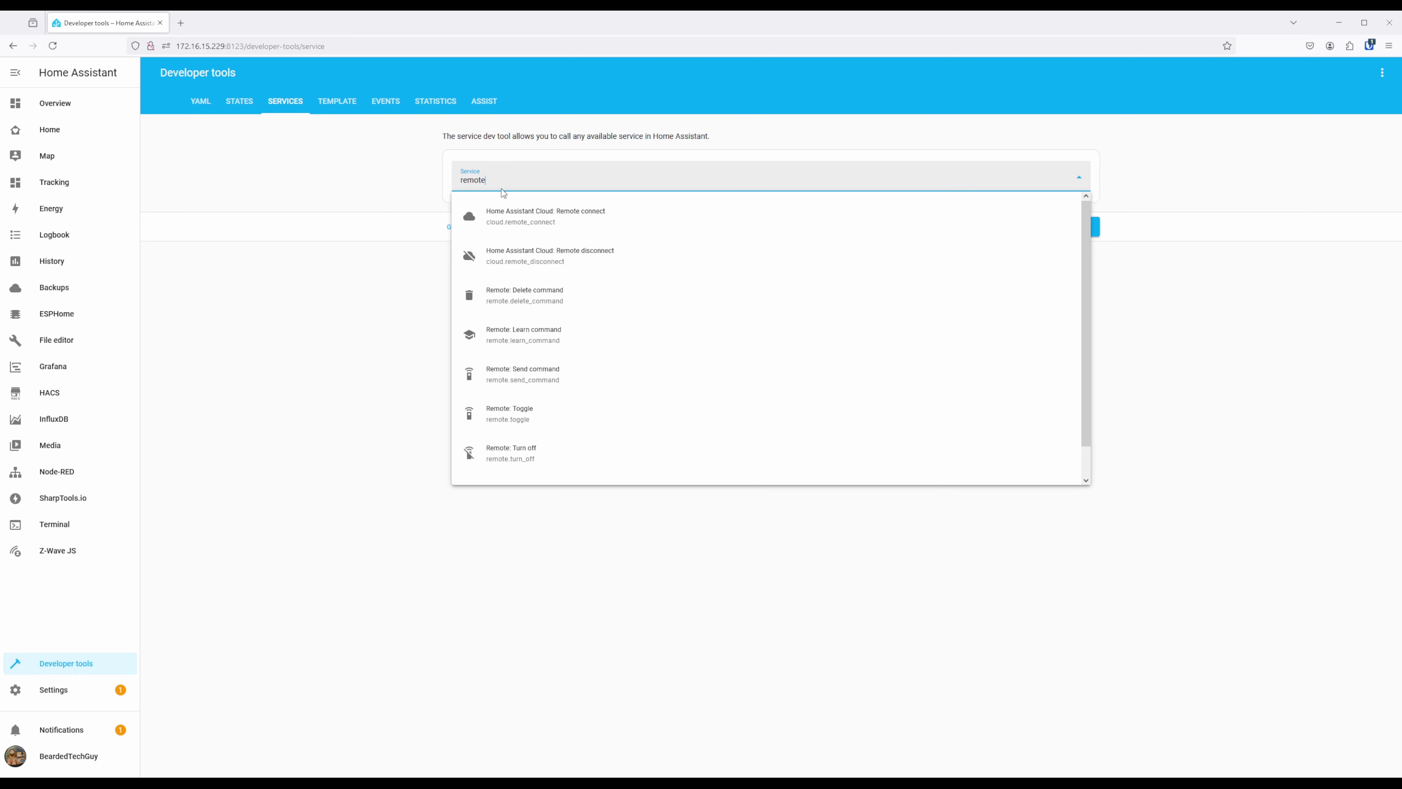
click(549, 331)
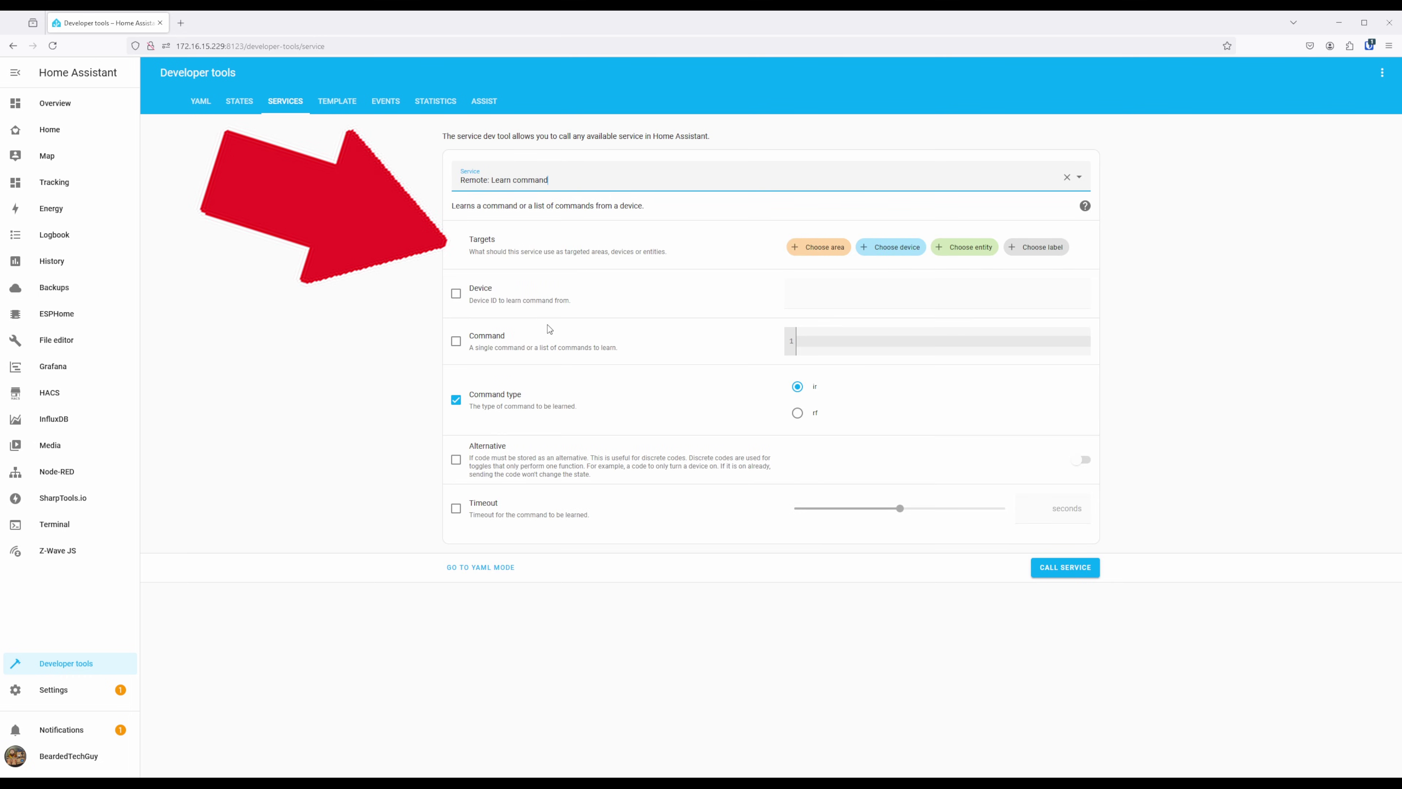
click(891, 247)
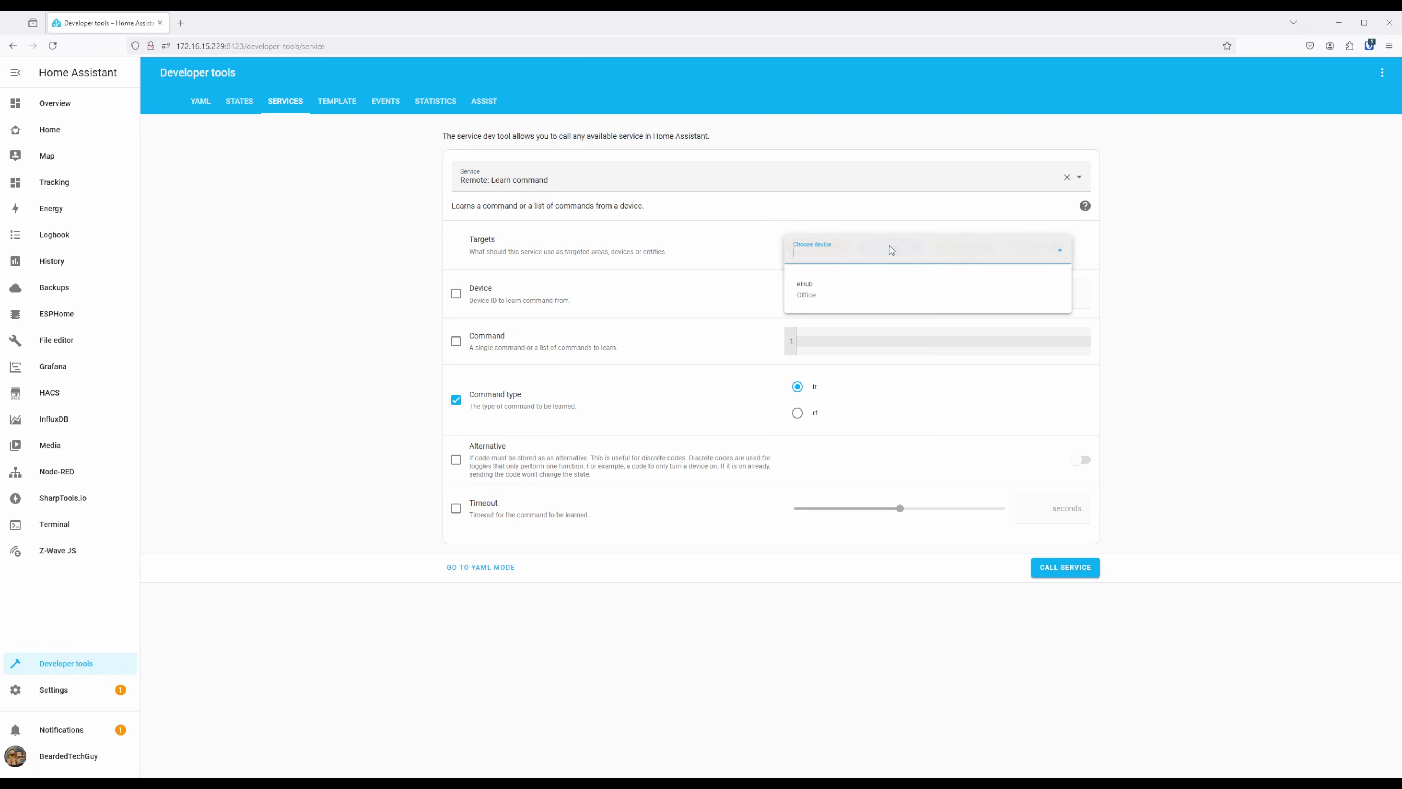
click(860, 298)
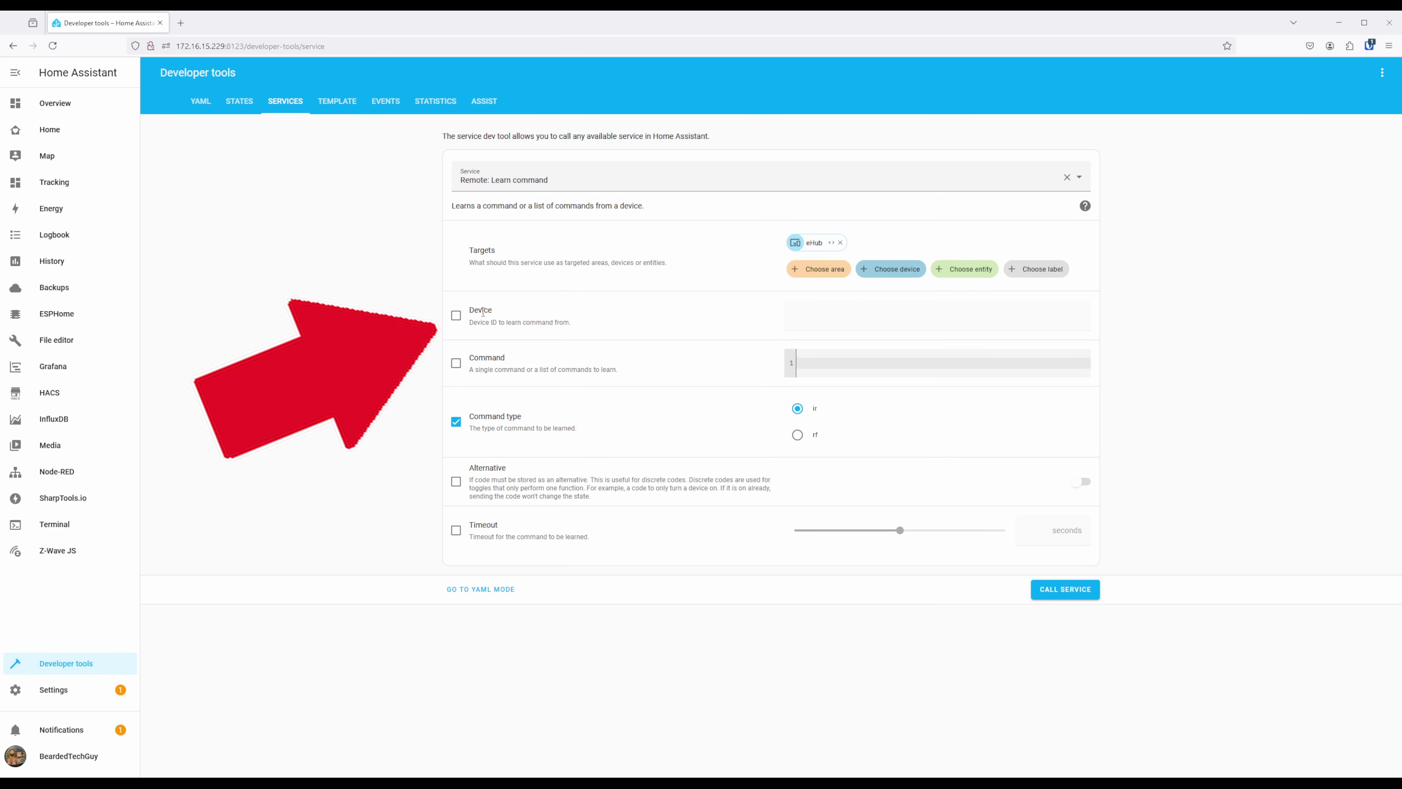
- Learn NightLight commands Power_Toggle and Power_Toggle2 through the eHub
click(456, 316)
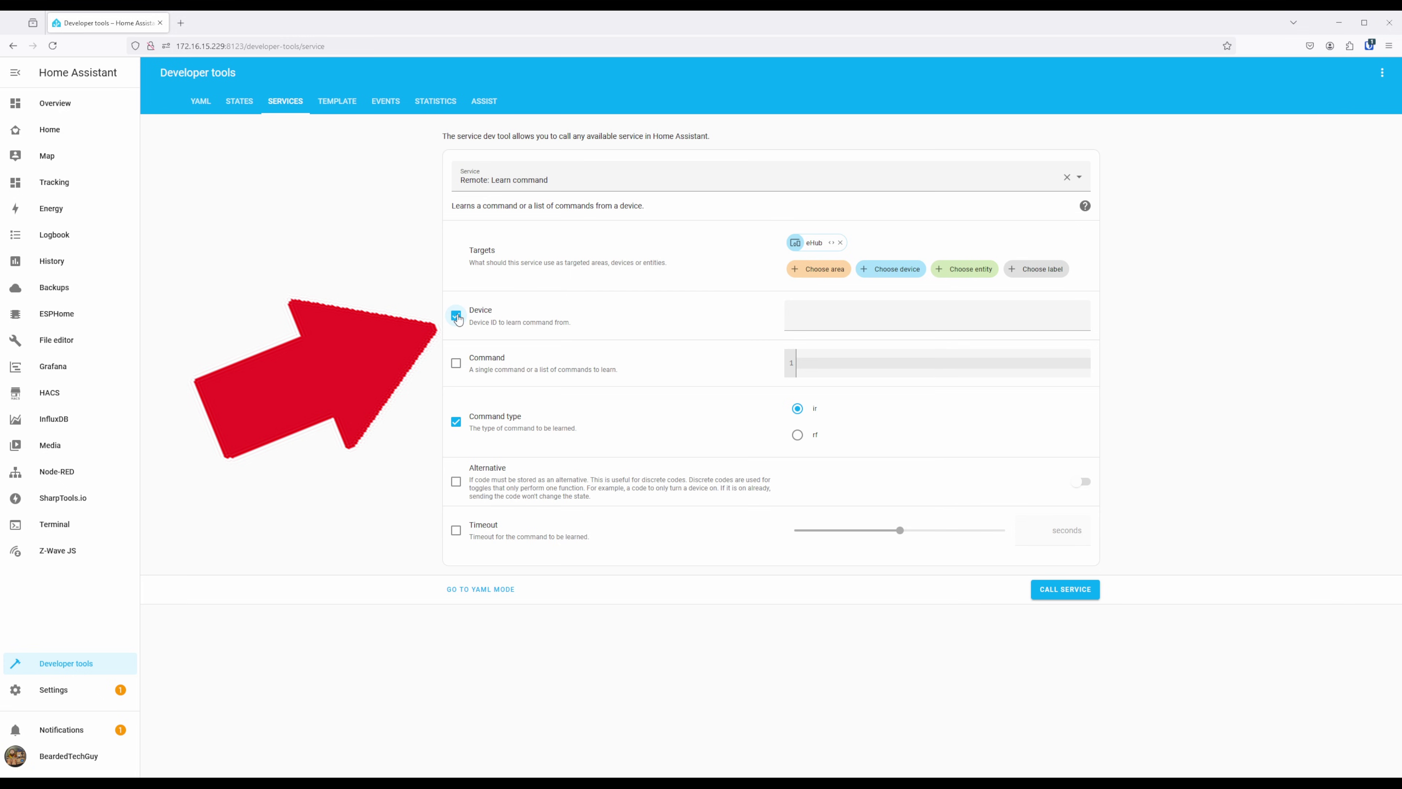
click(835, 313)
text(NightLight)
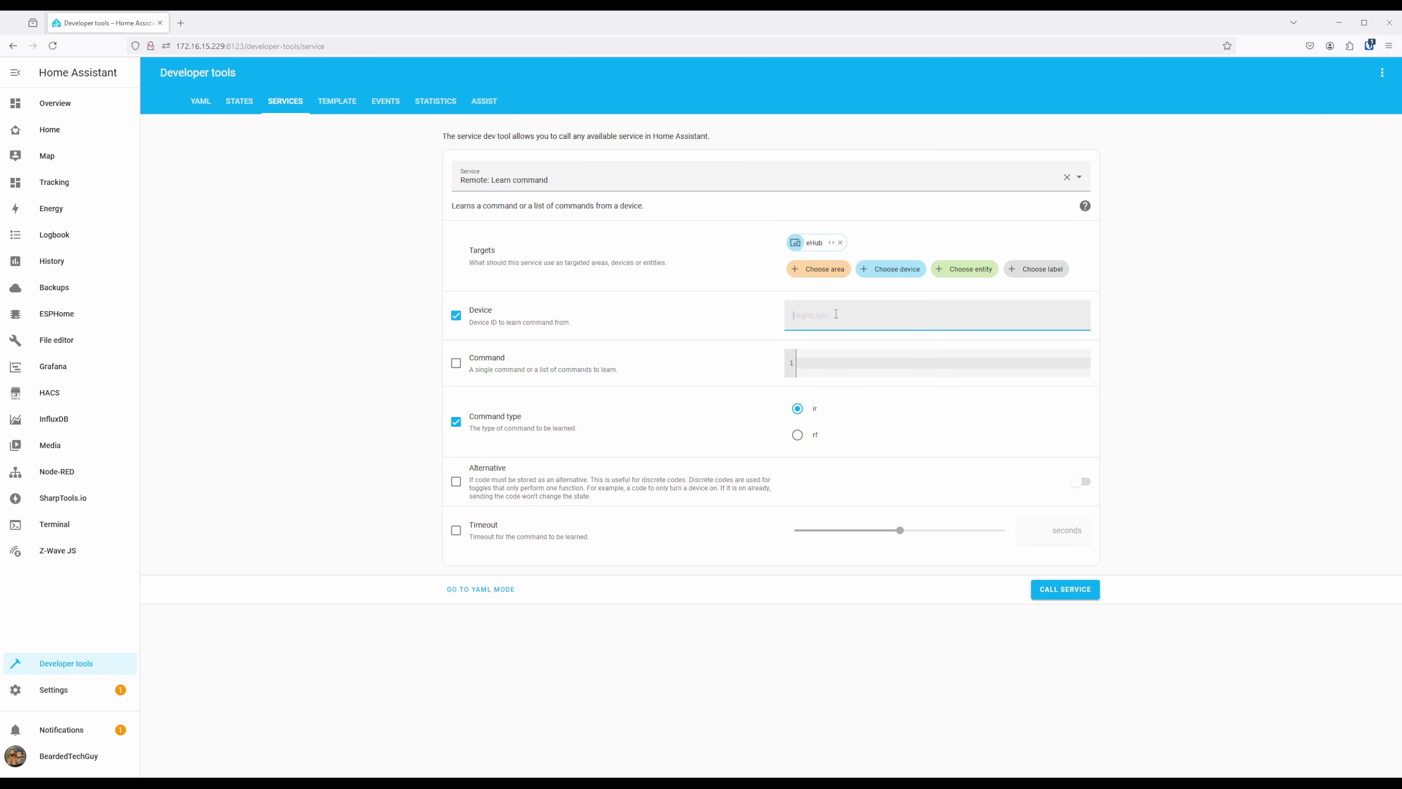
click(448, 362)
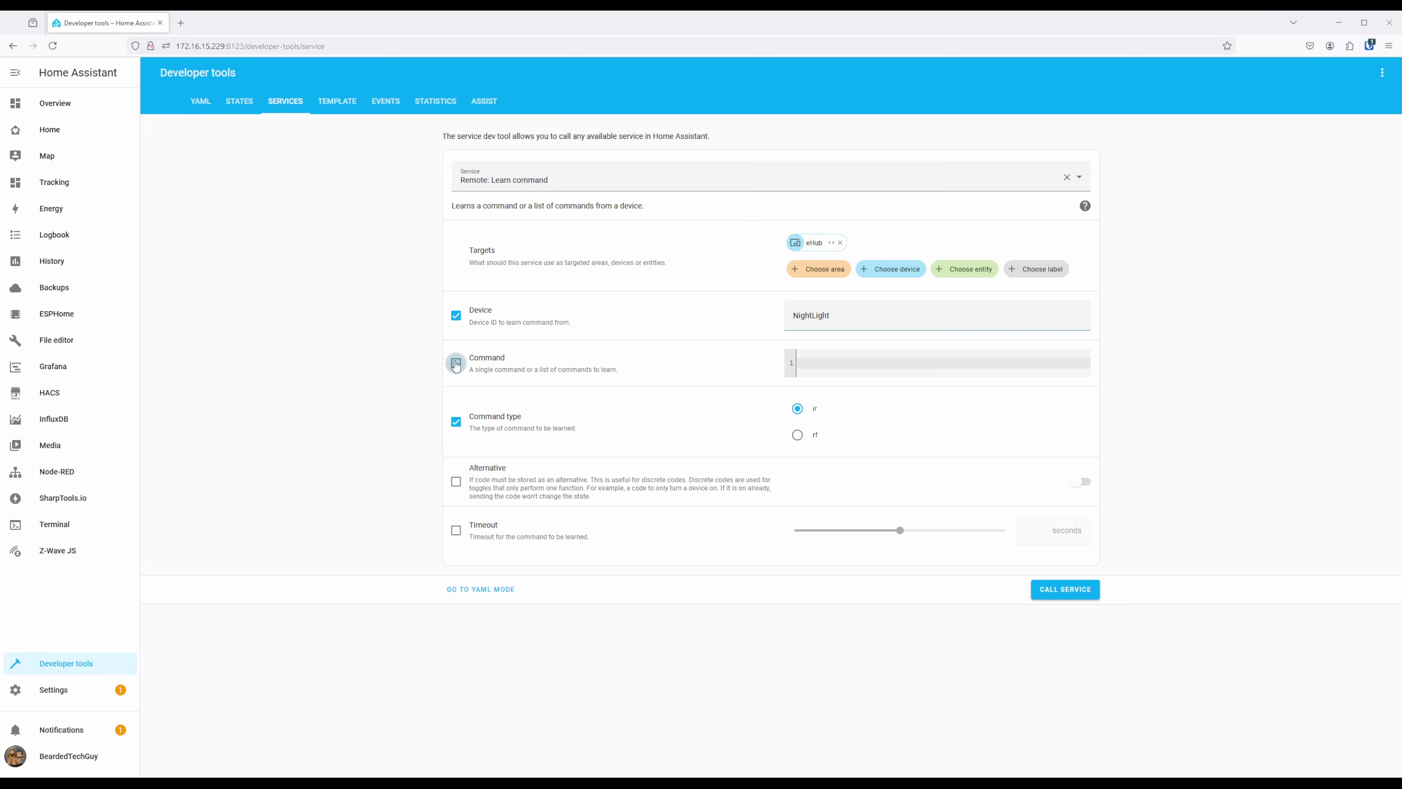
click(848, 366)
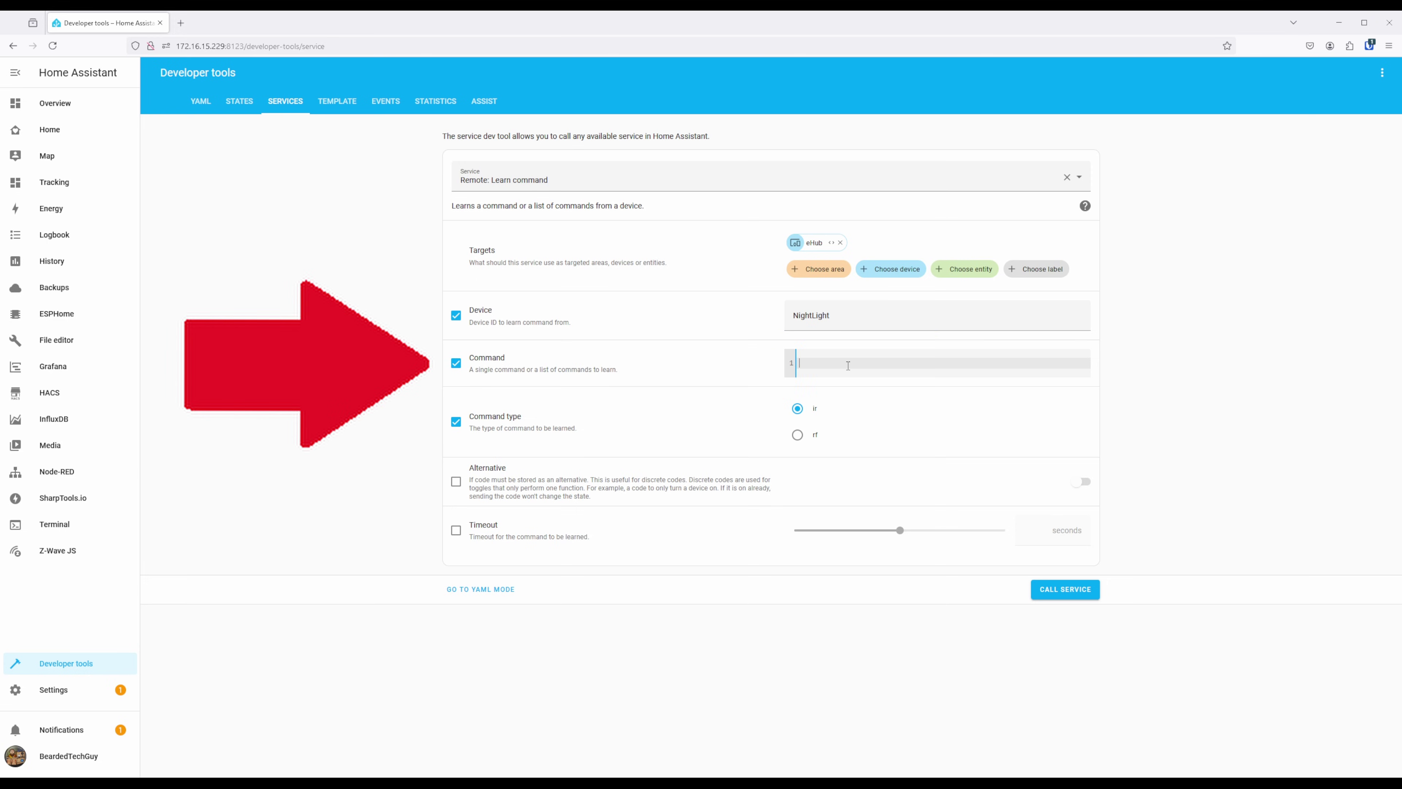
text(Power)
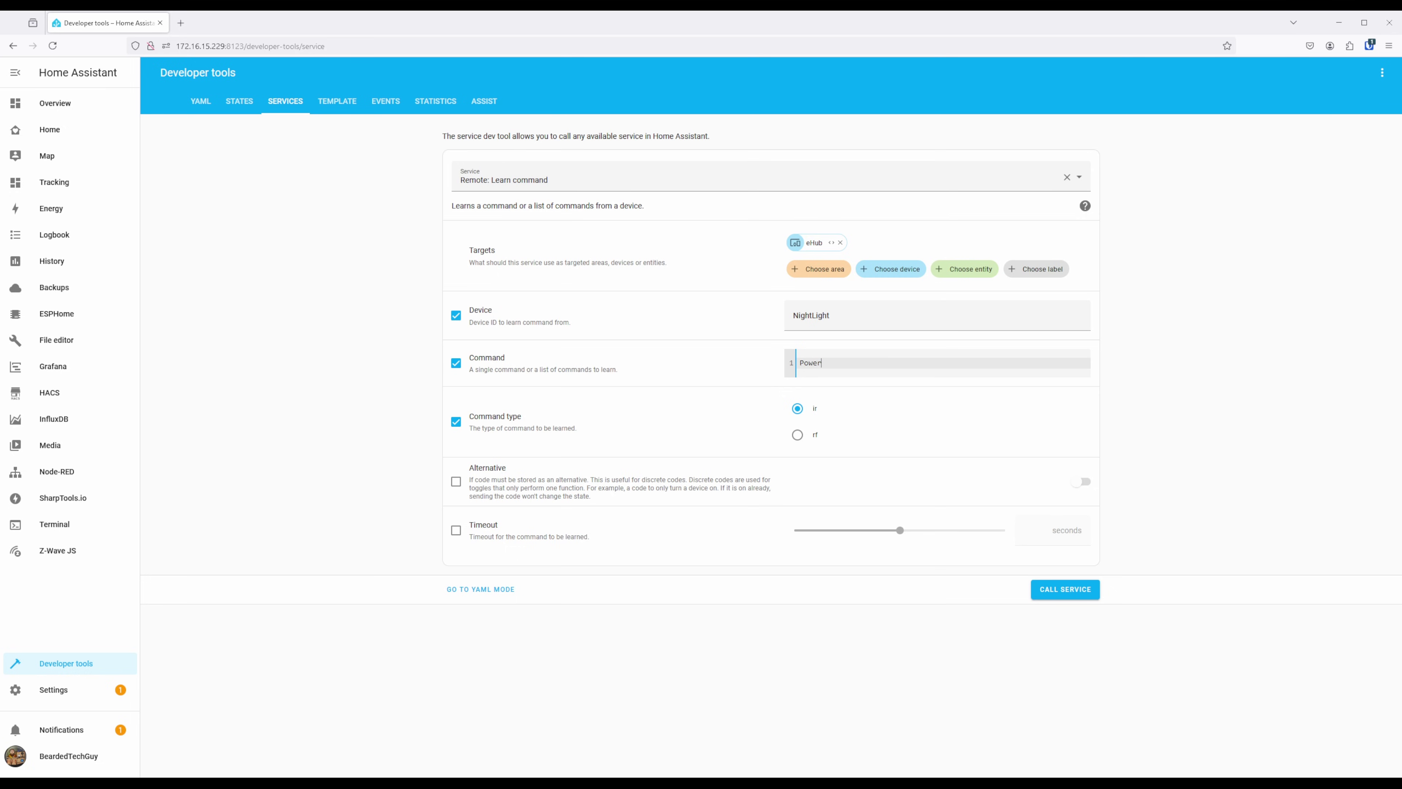
text(_Toggle)
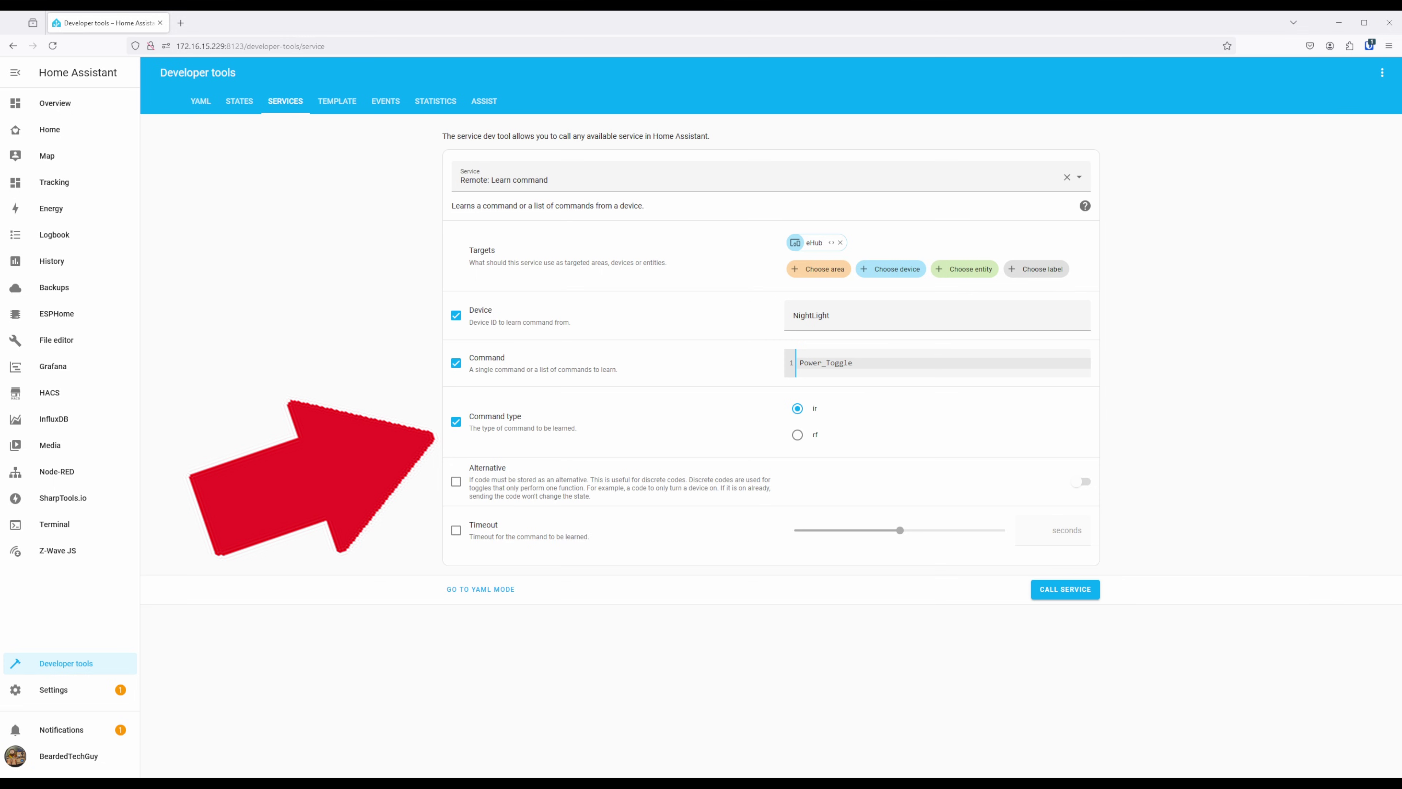
click(1075, 595)
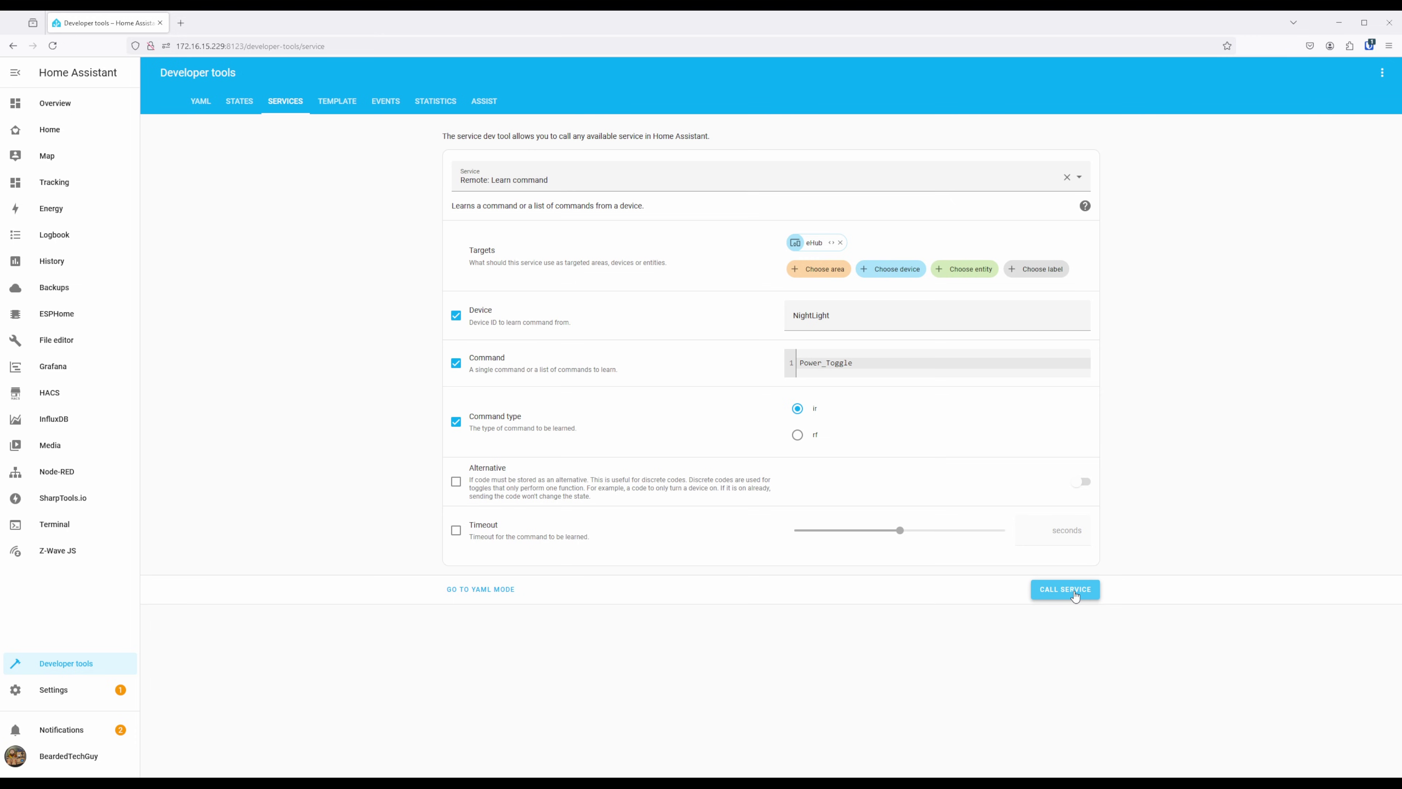
click(1075, 595)
click(872, 366)
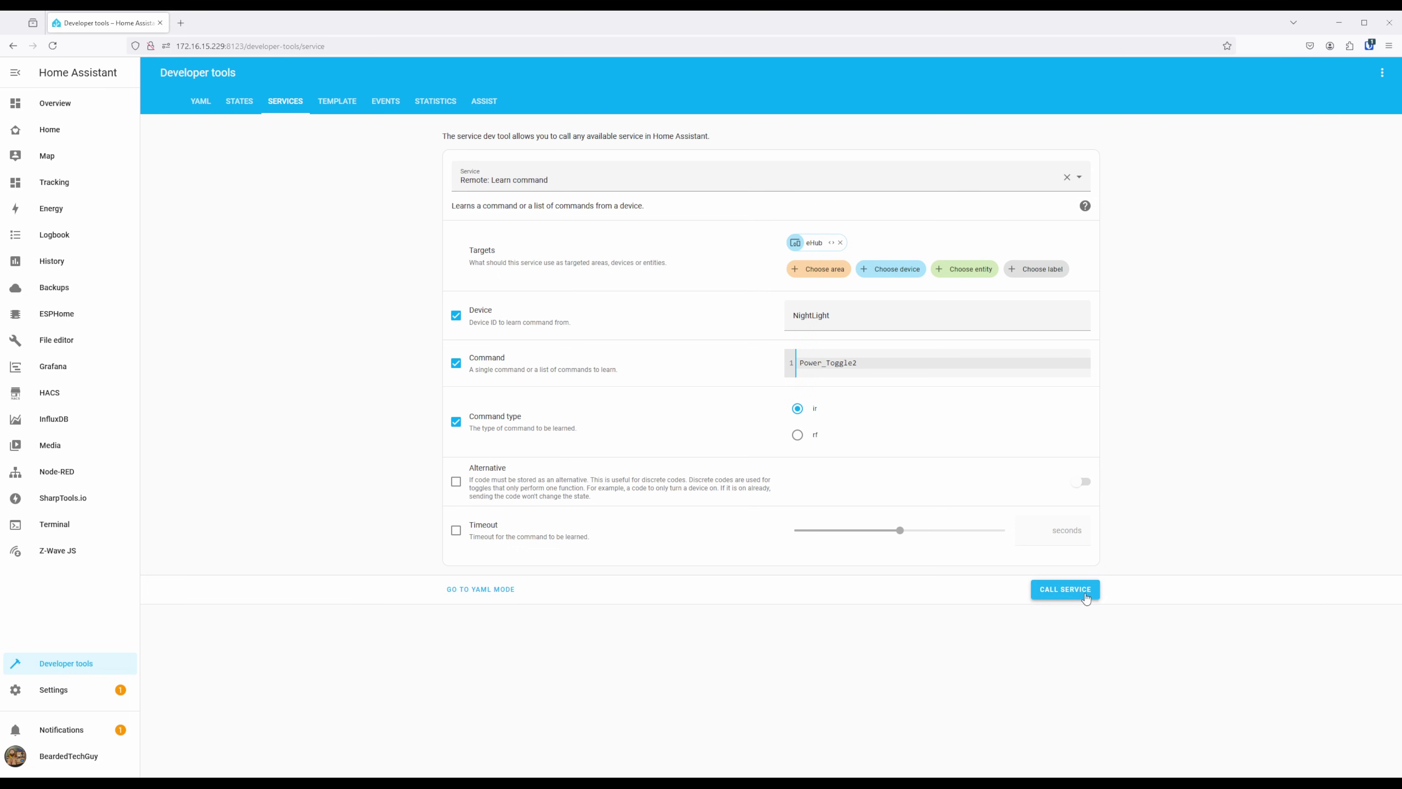
click(1085, 598)
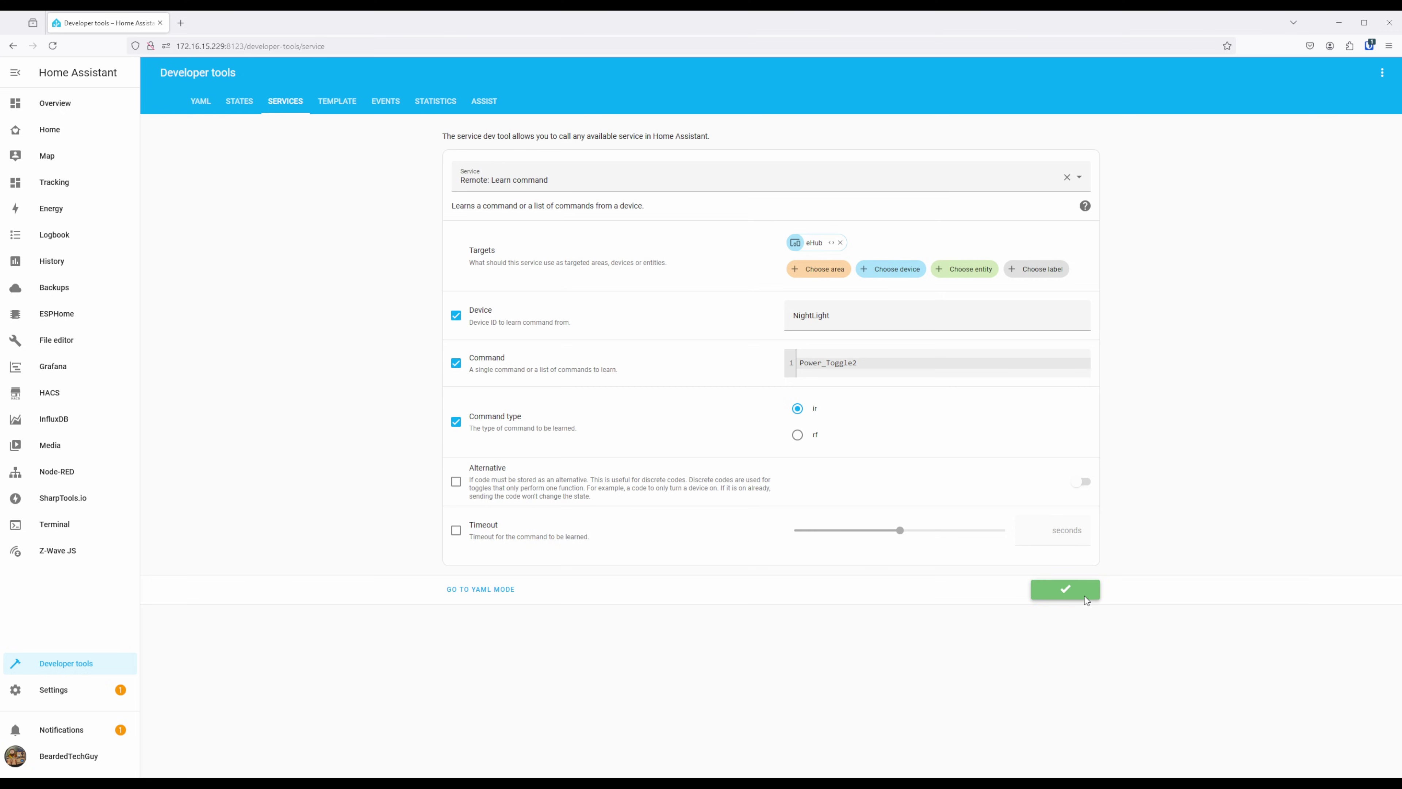
- Switch to Remote: Send command and send NightLight's Power_Toggle through the eHub
click(614, 181)
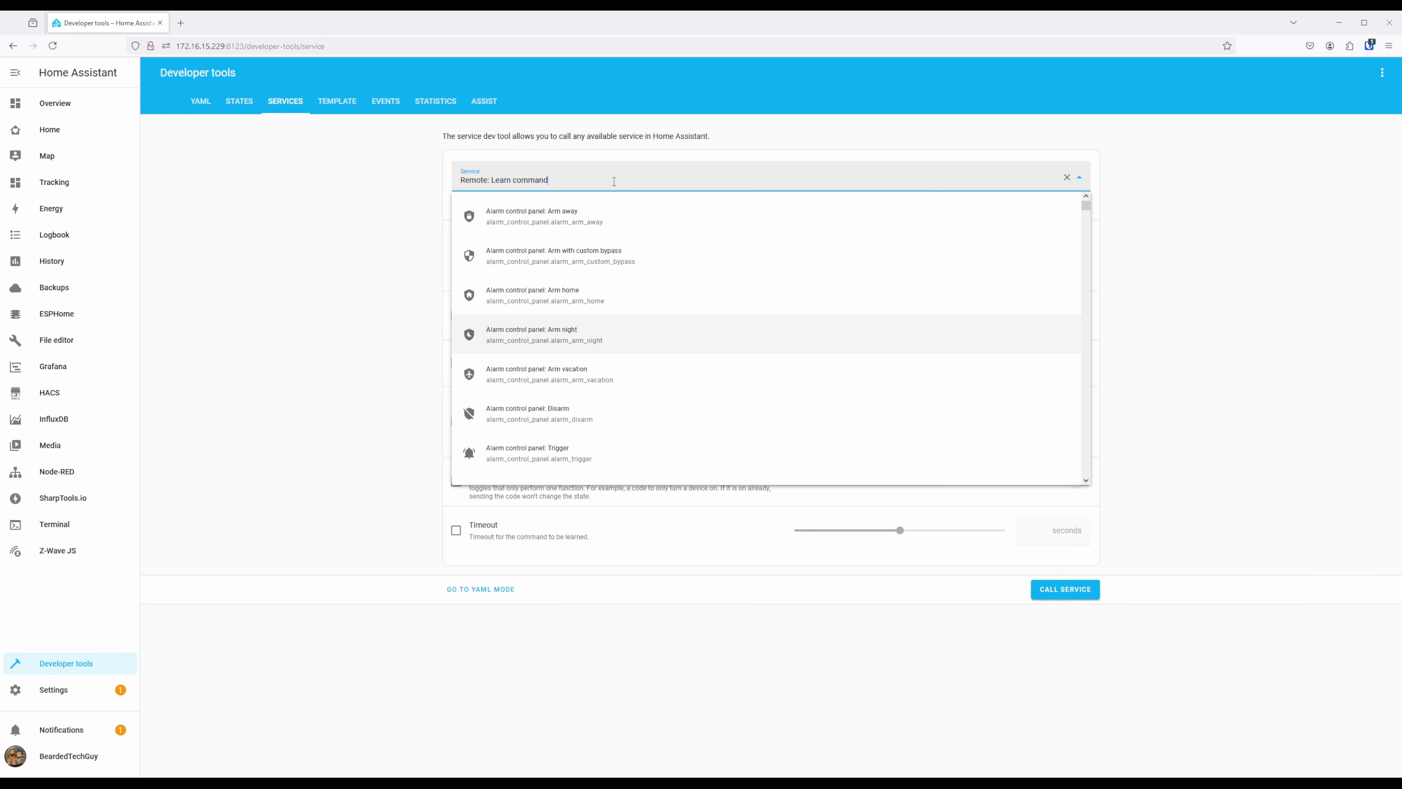
drag(597, 182, 490, 182)
key(BackSpace)
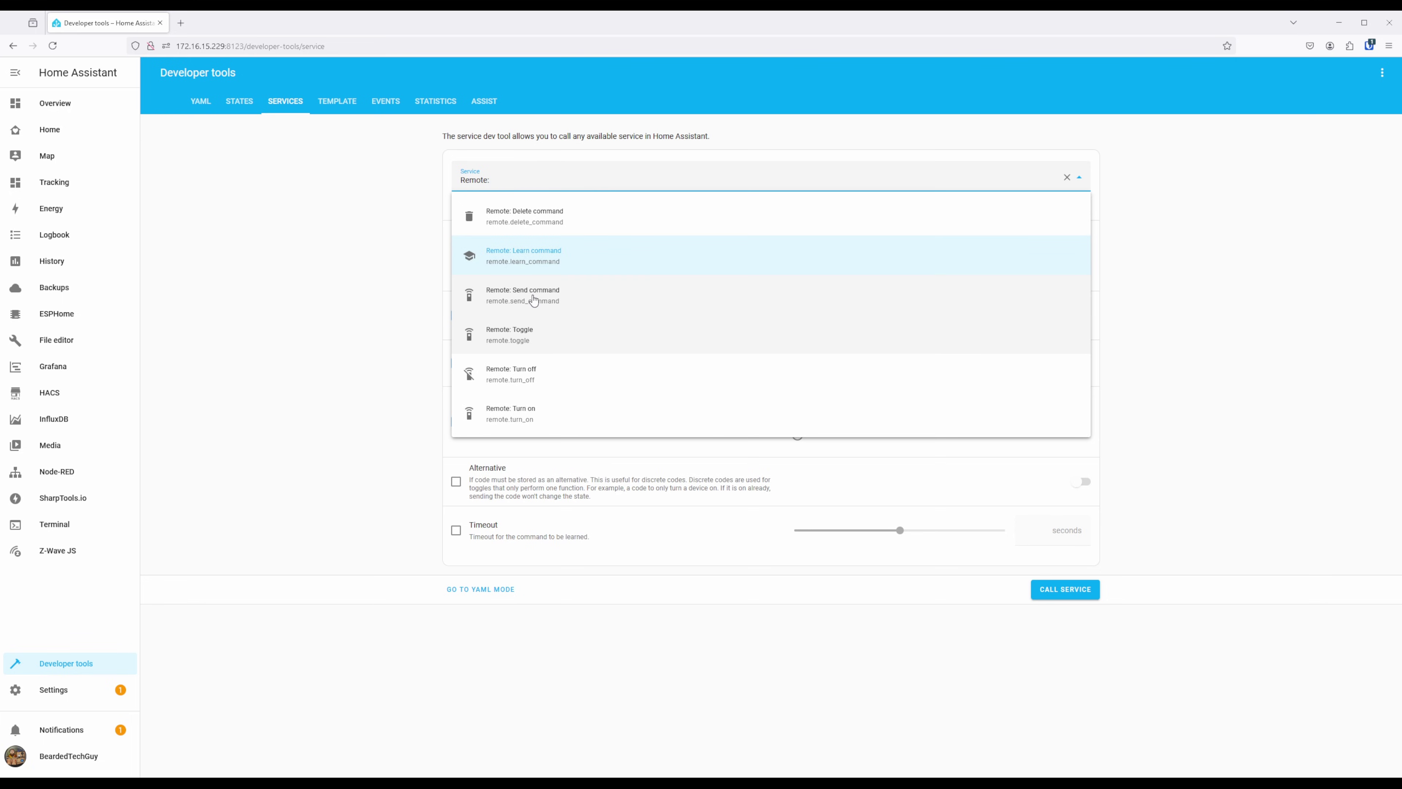
click(534, 299)
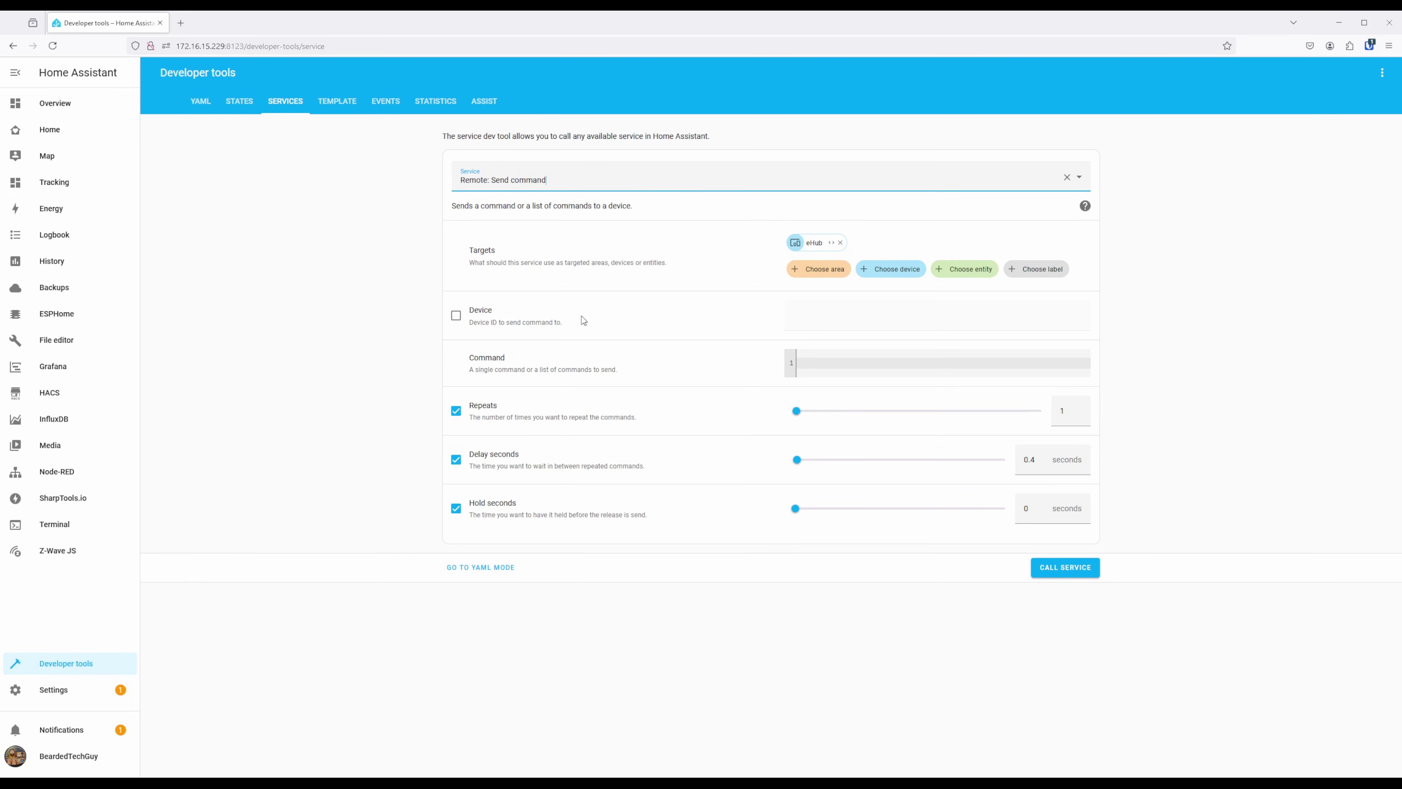
click(479, 320)
click(830, 321)
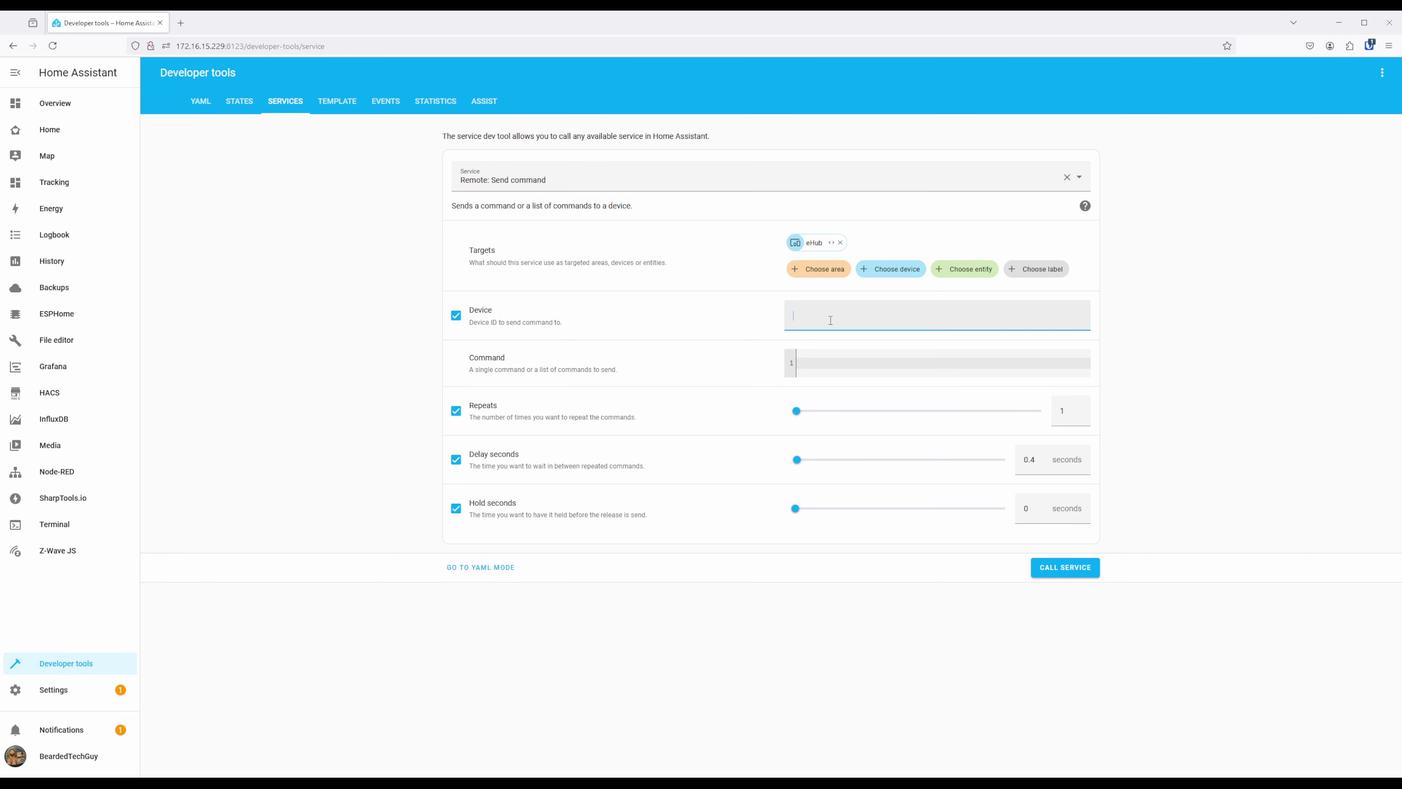
text(NightLight)
click(828, 363)
text(Power_Toggle)
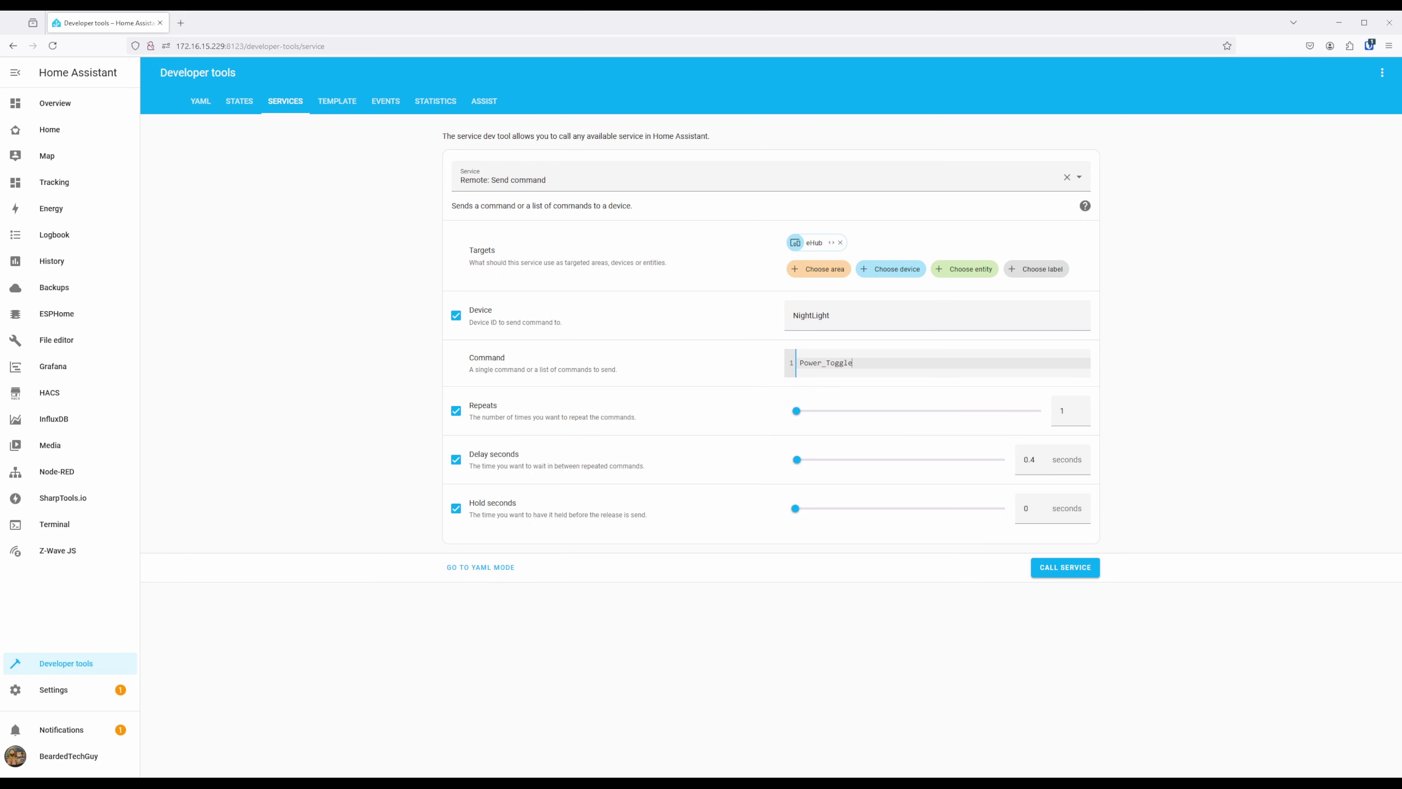
click(1083, 575)
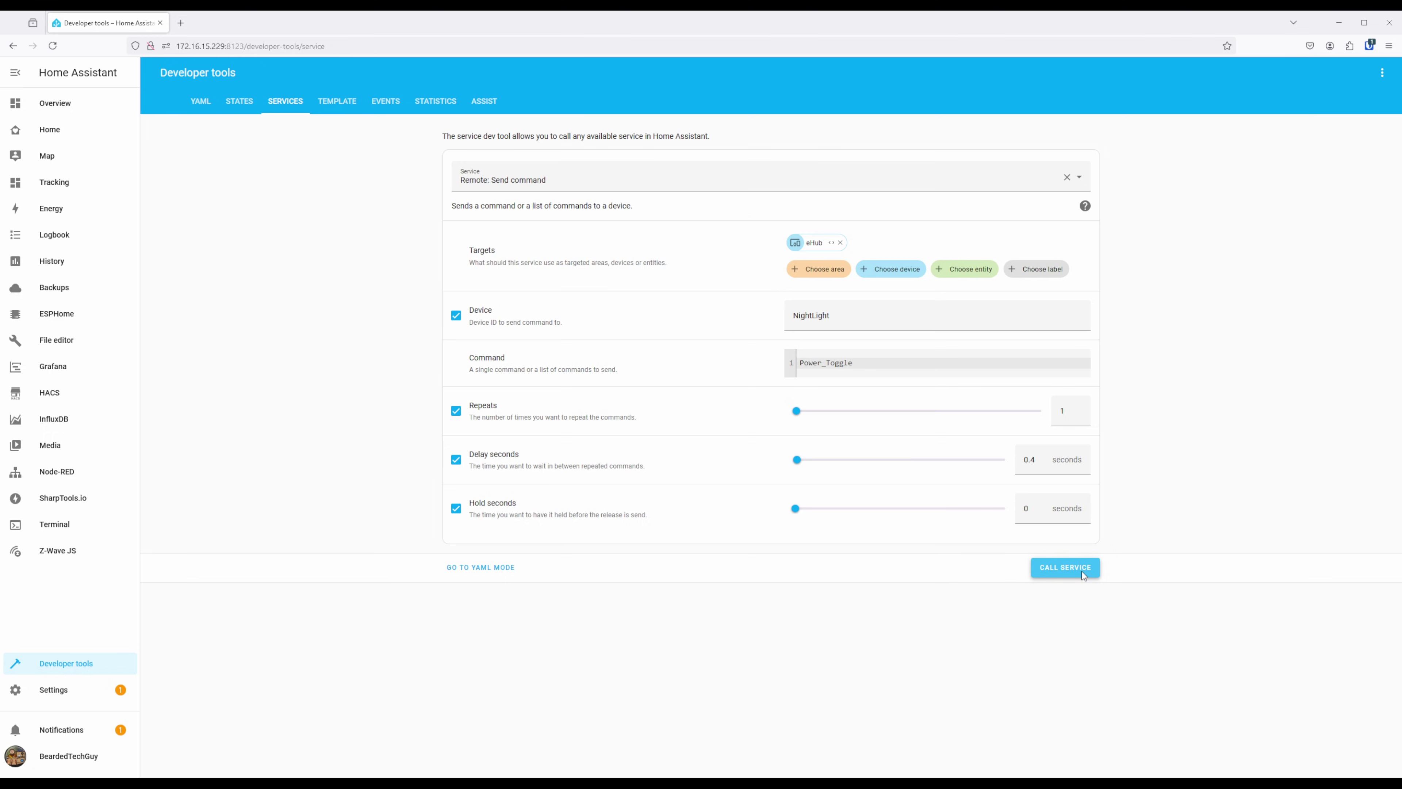
- Retry with the unlearned Power_Toggle3 command to confirm it fails
click(922, 368)
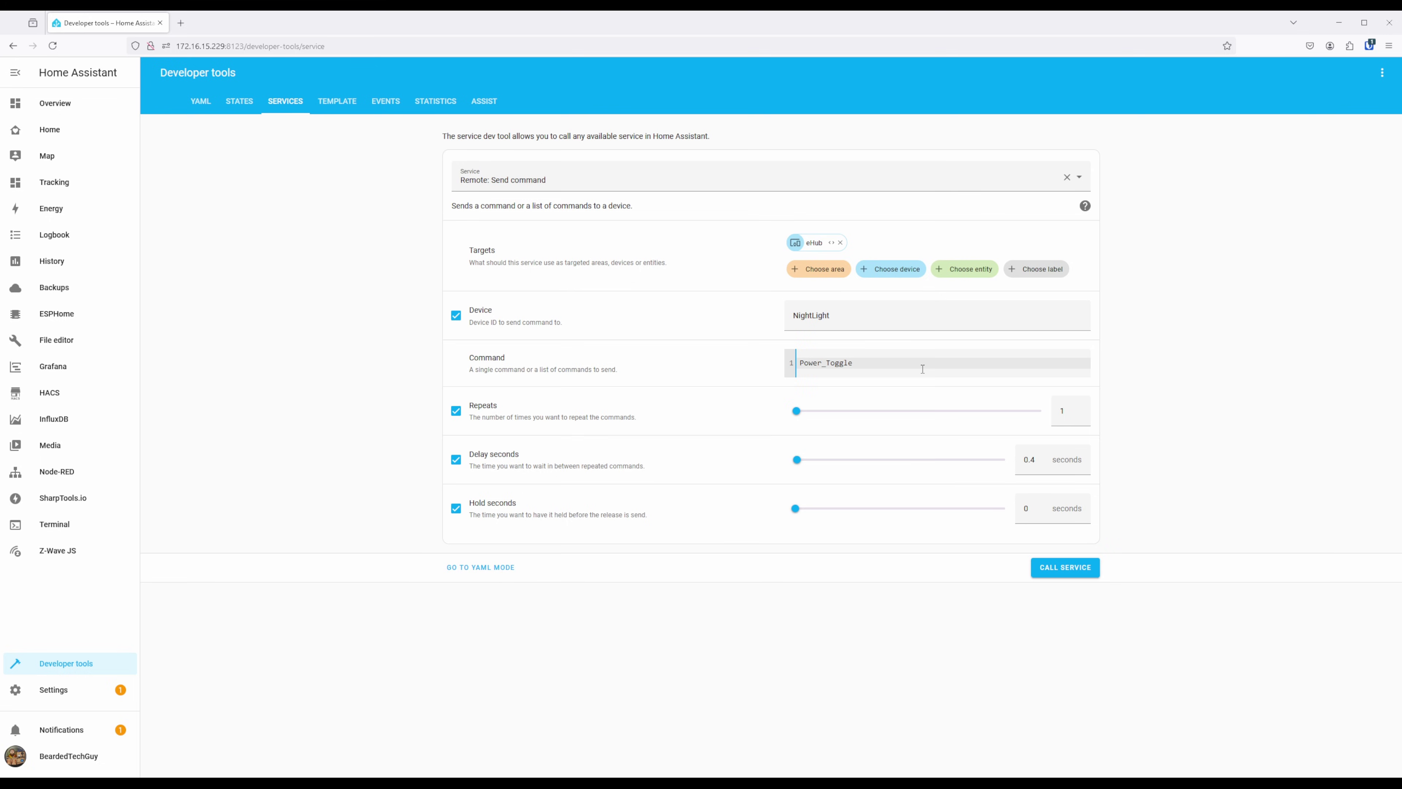
text(3)
click(1083, 570)
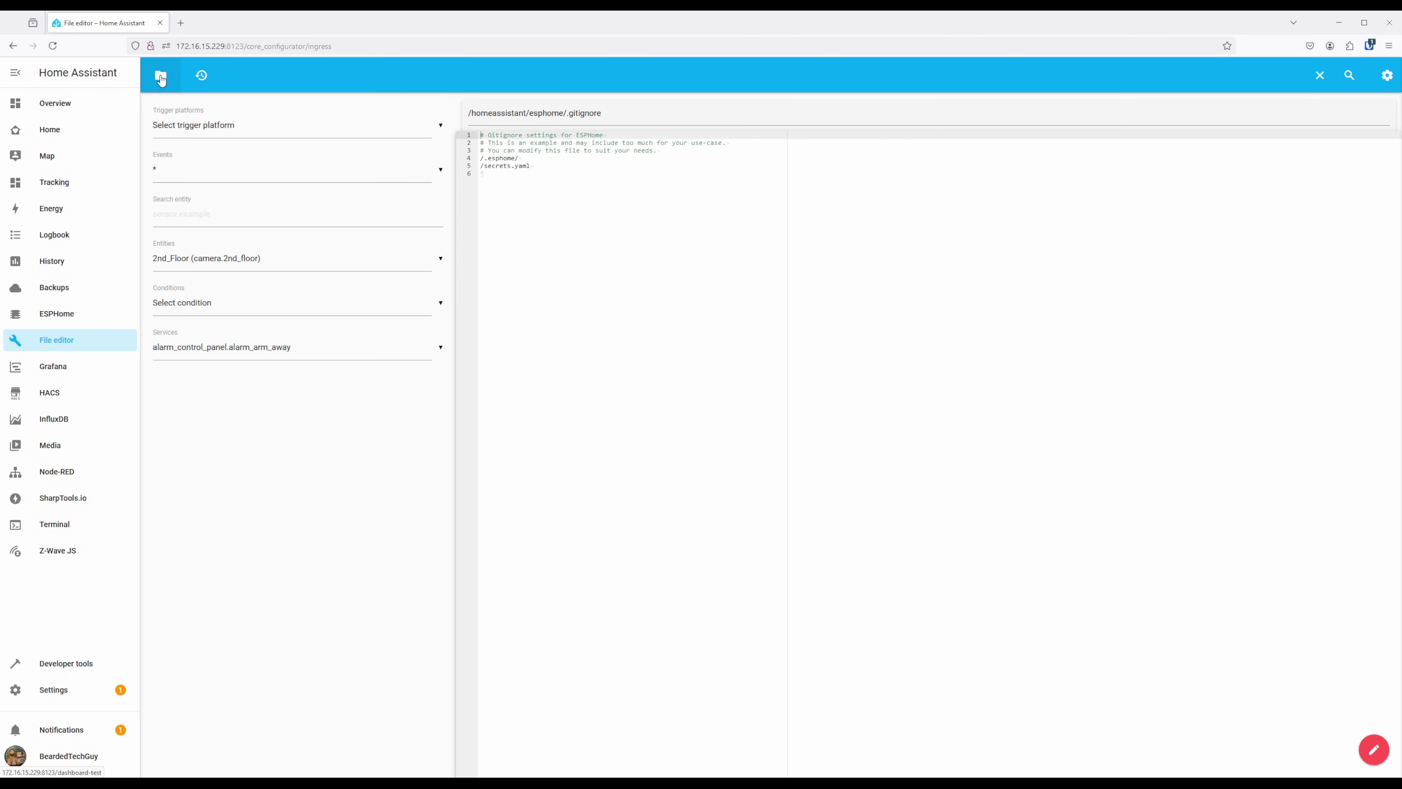
click(158, 71)
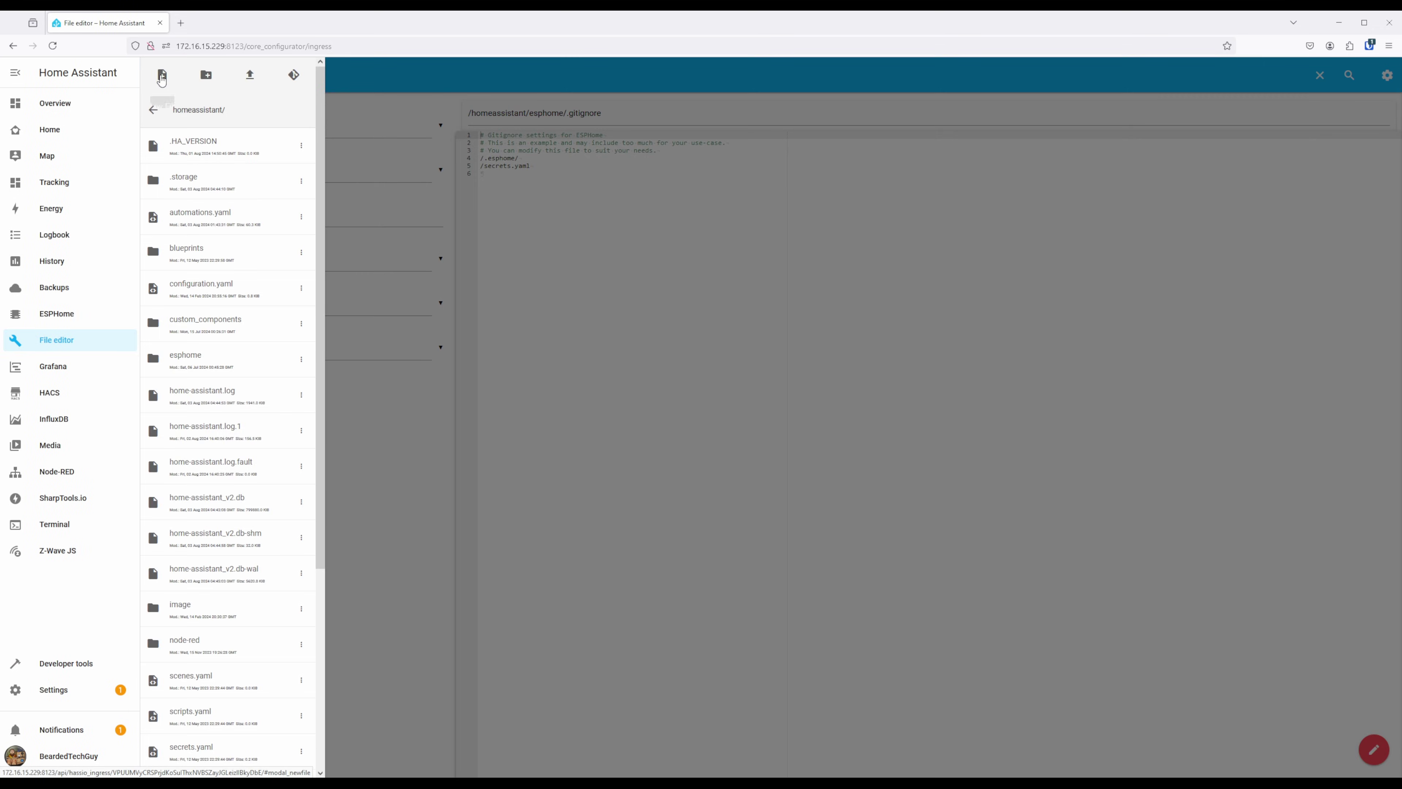
- Open linknlink_remote_e04b41009b0e_codes from .storage and hide the file list to read it
click(208, 182)
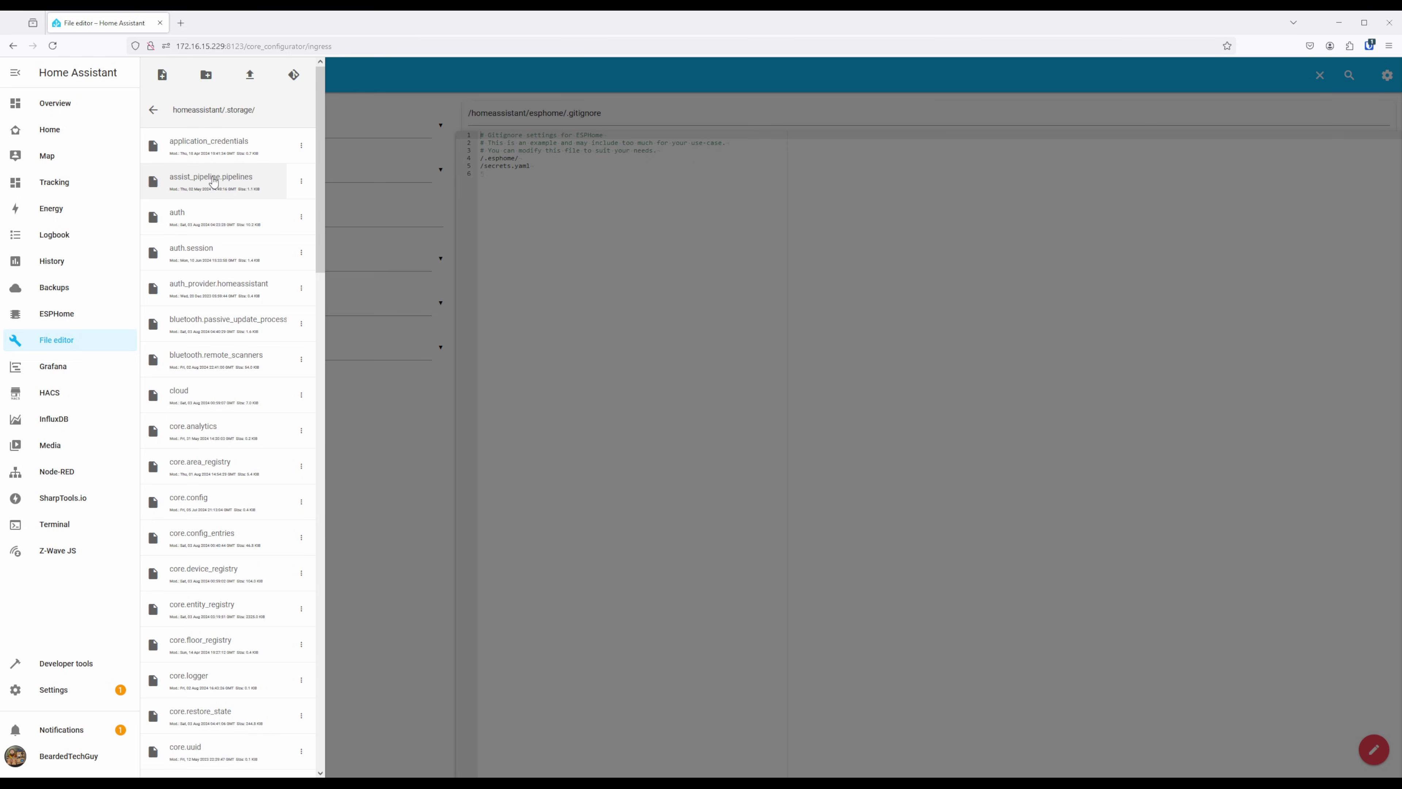
scroll(283, 180, down, 2)
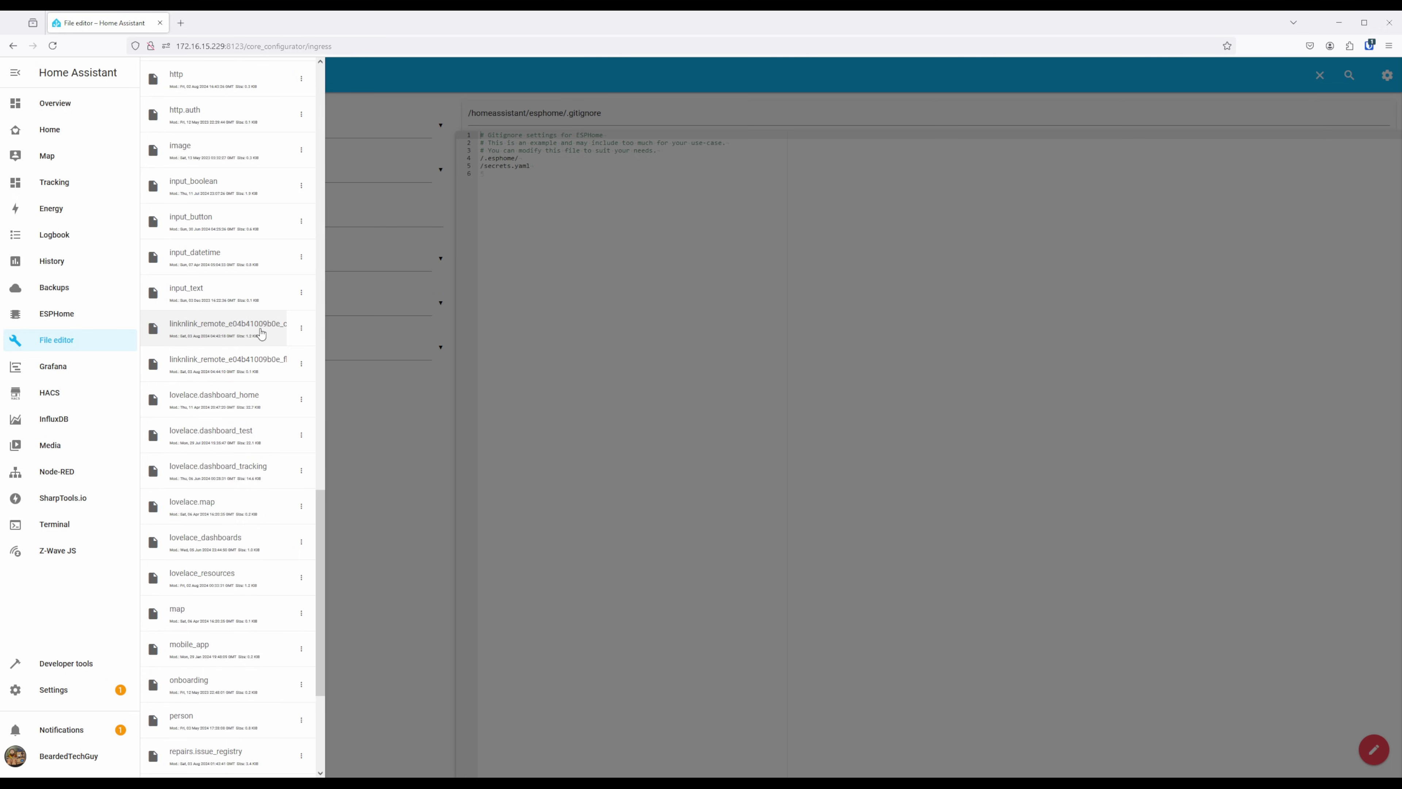
click(261, 334)
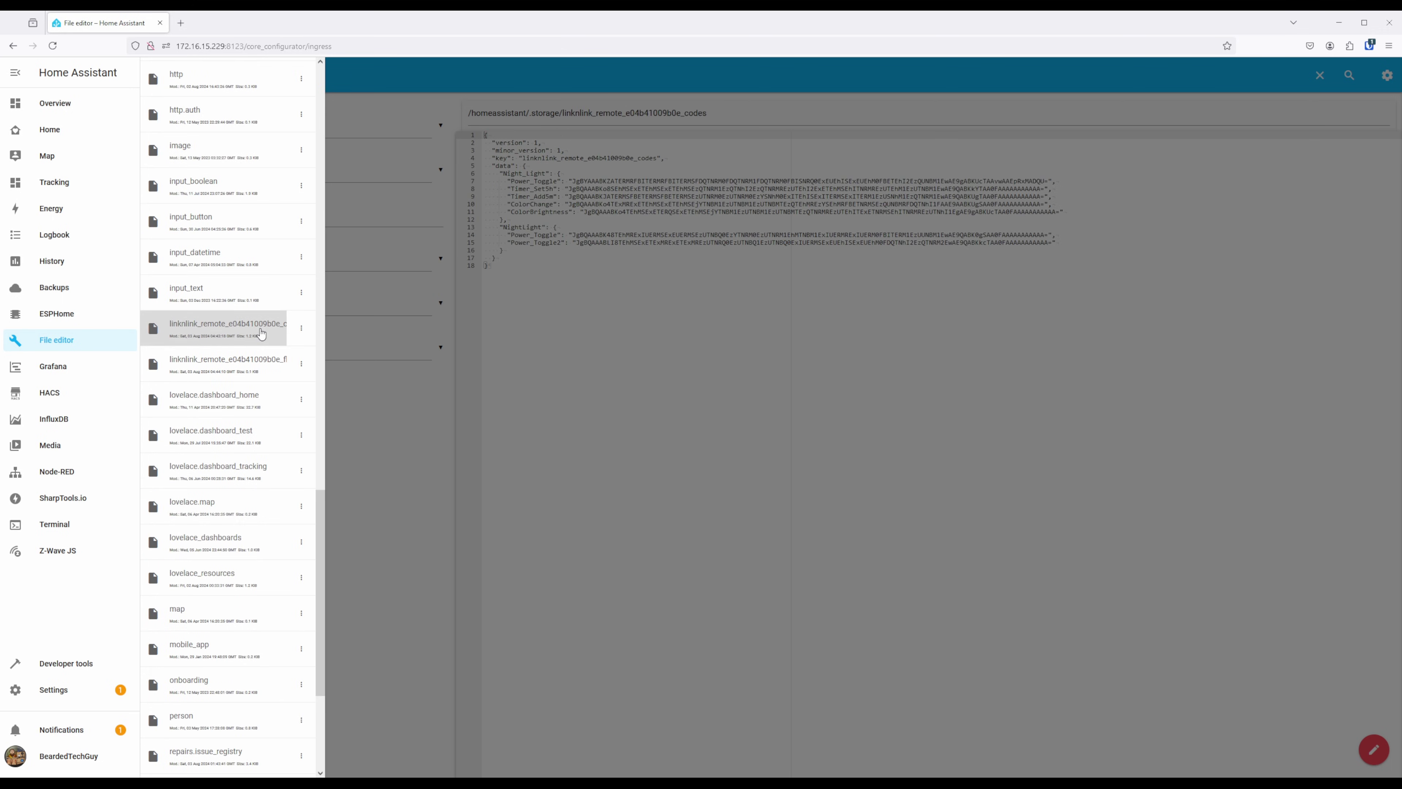
click(389, 404)
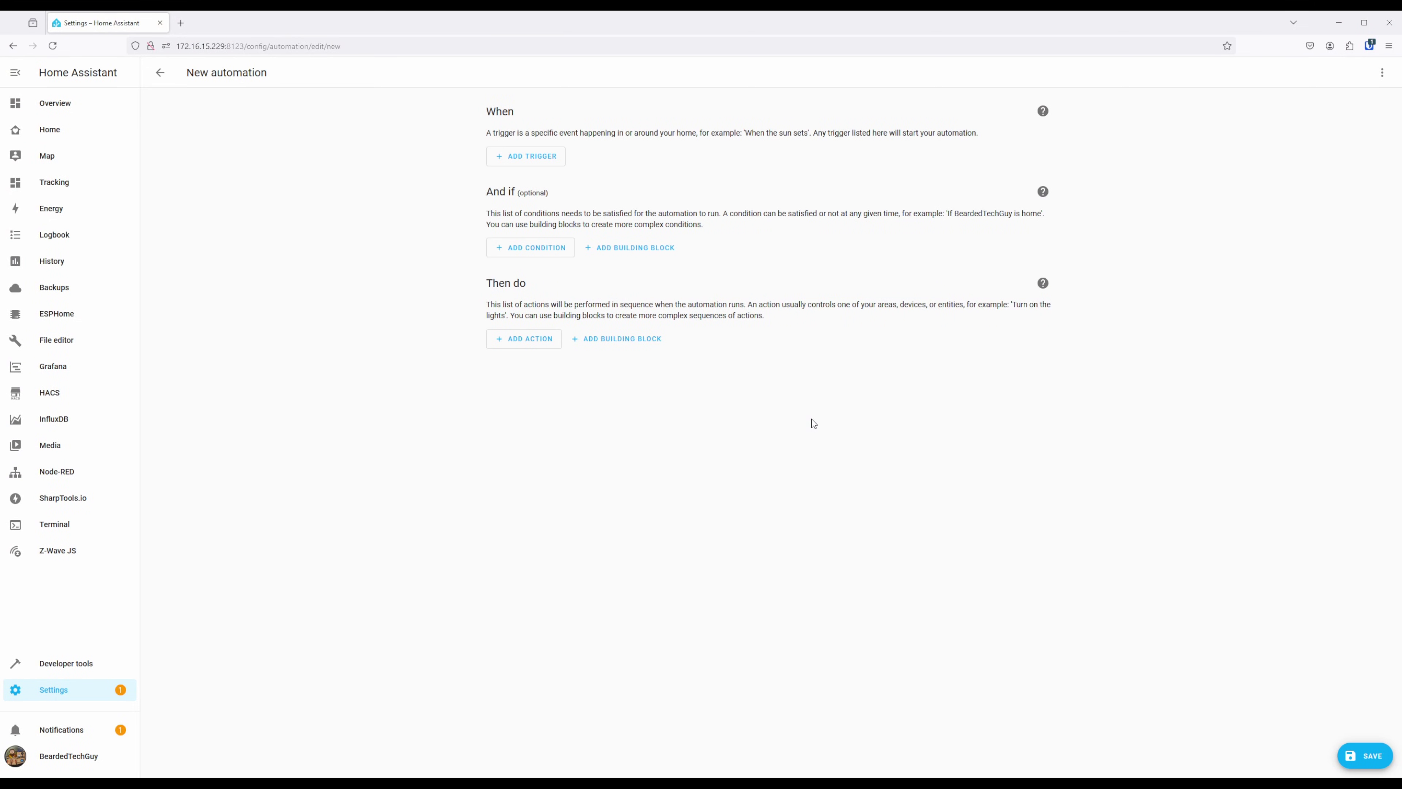
- Add a Sun trigger that fires at sunset
click(527, 157)
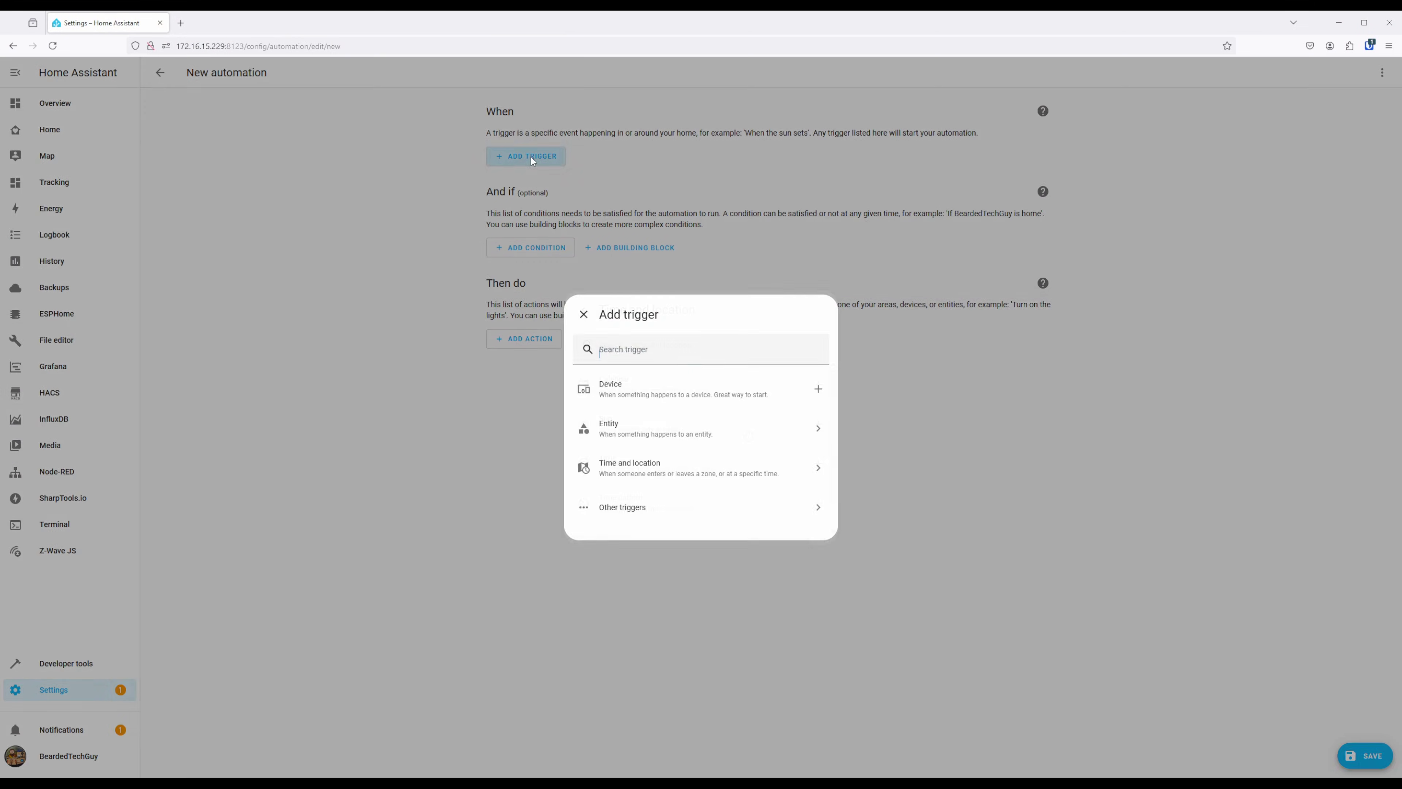
click(748, 461)
click(748, 433)
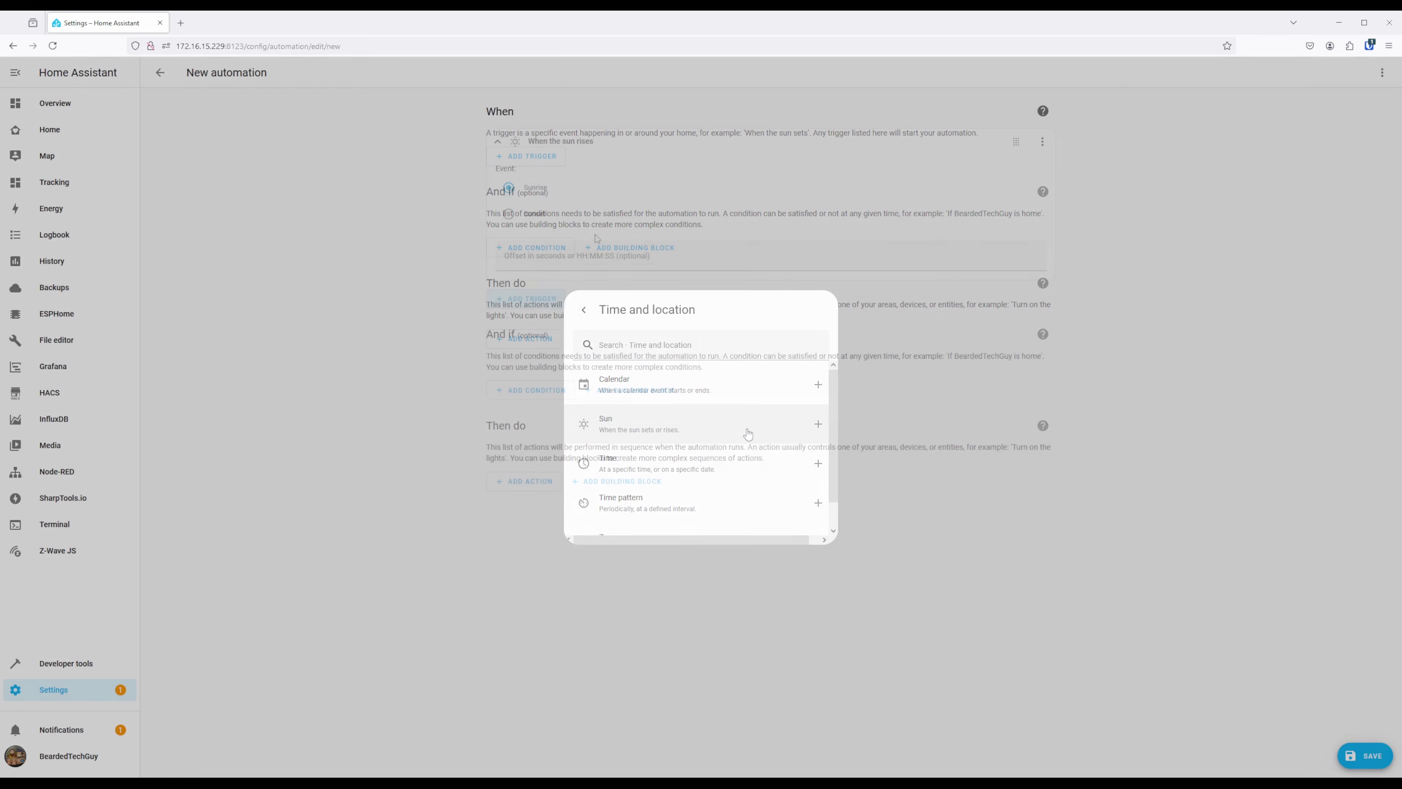
click(508, 213)
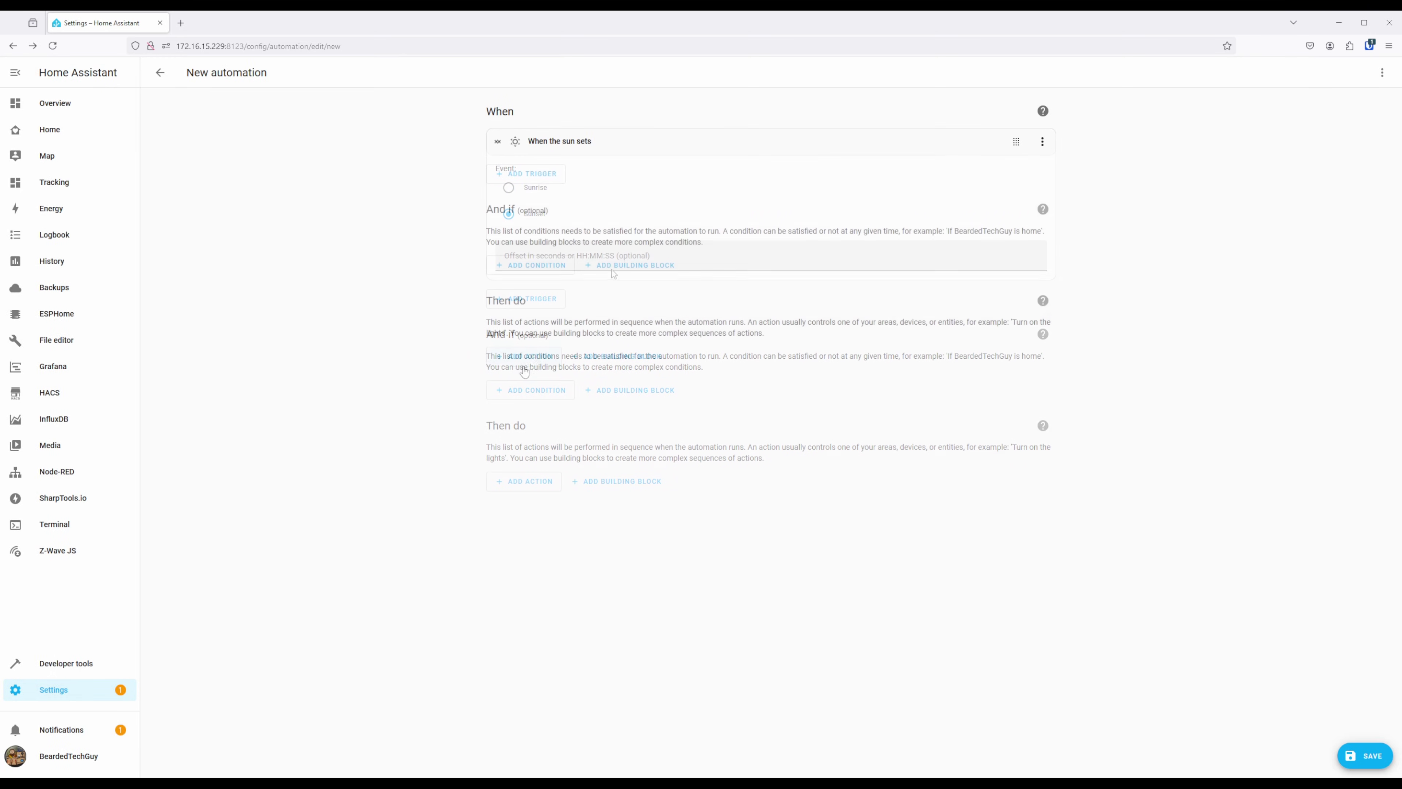
- Add a Remote: Send command action on the eHub with device NightLight and command Power_Toggle
click(534, 356)
scroll(681, 370, down, 6)
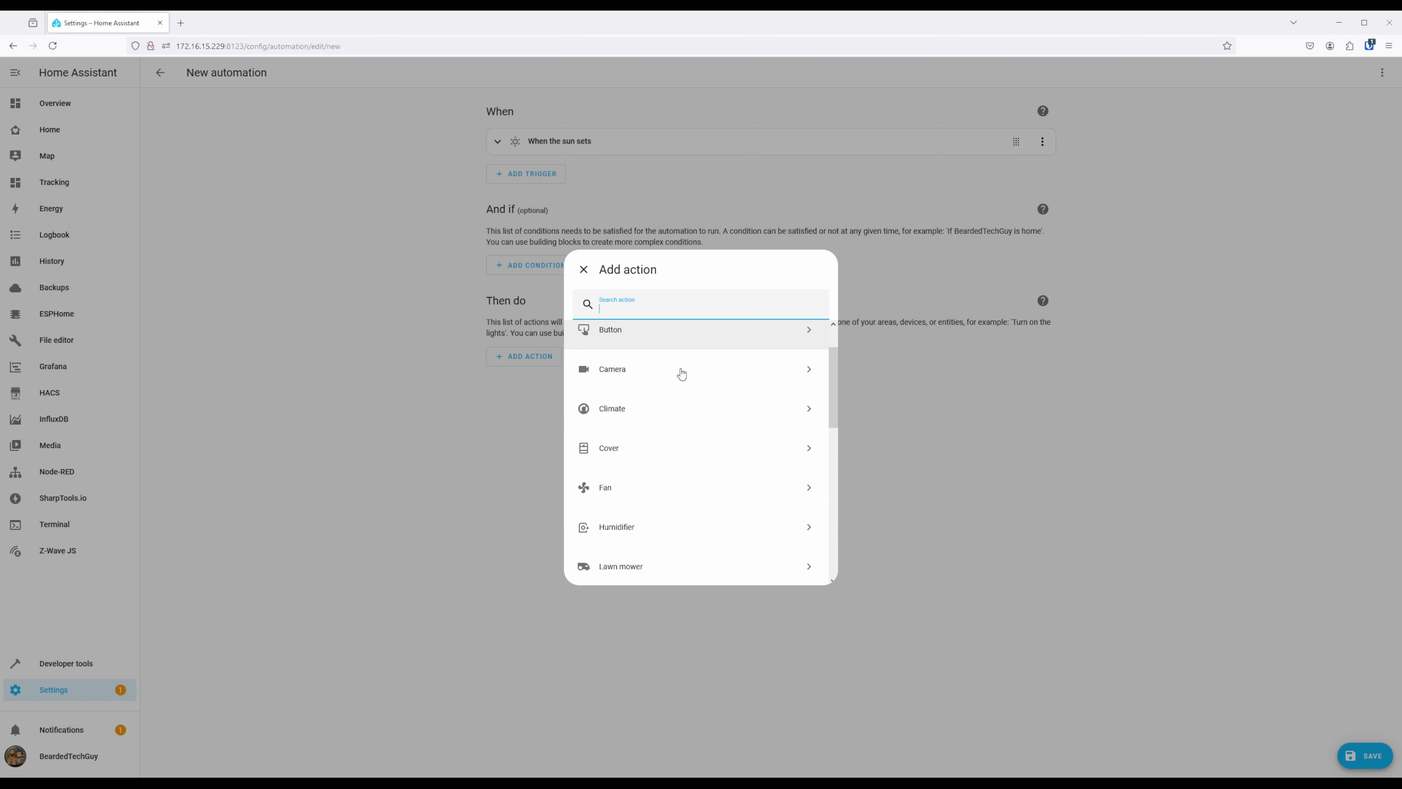
scroll(683, 374, down, 3)
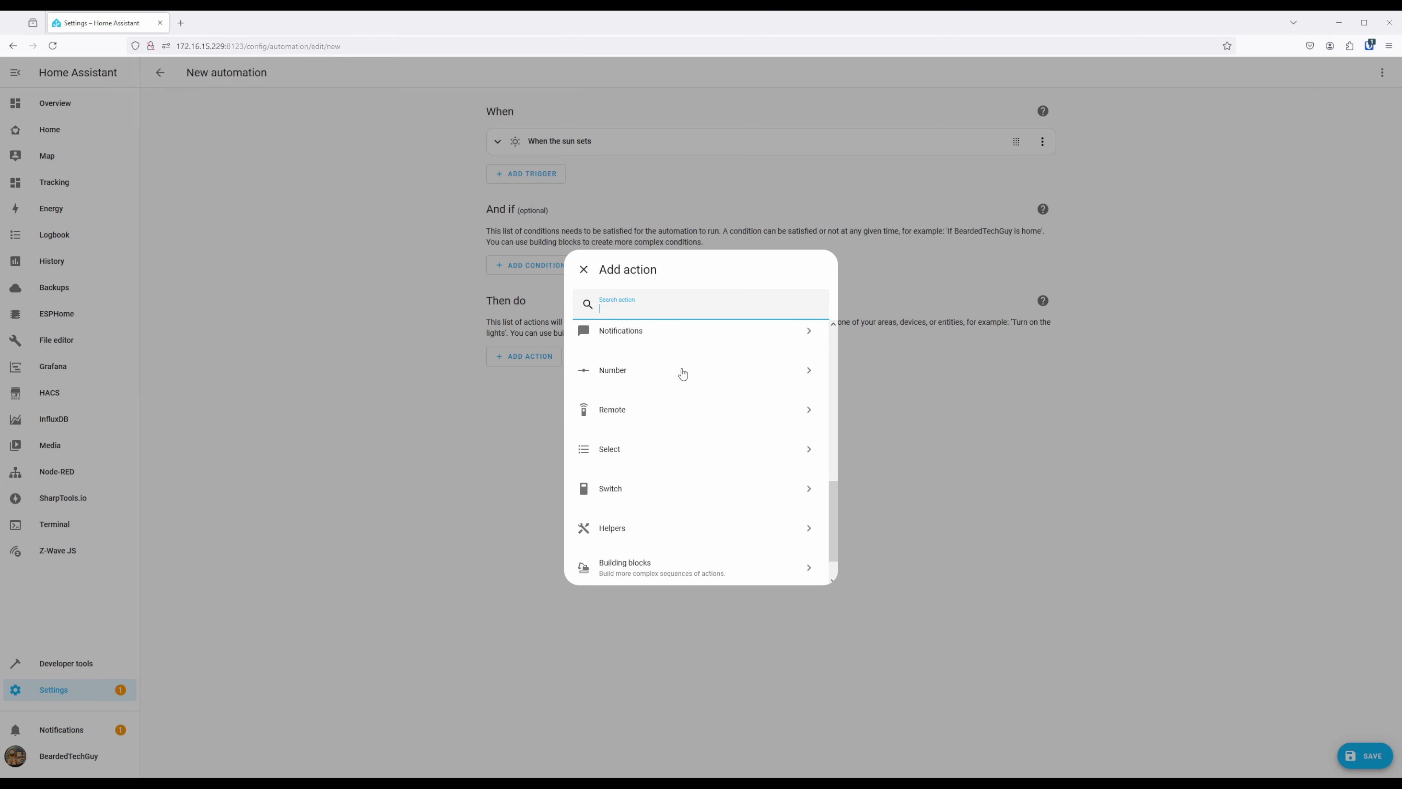
click(683, 369)
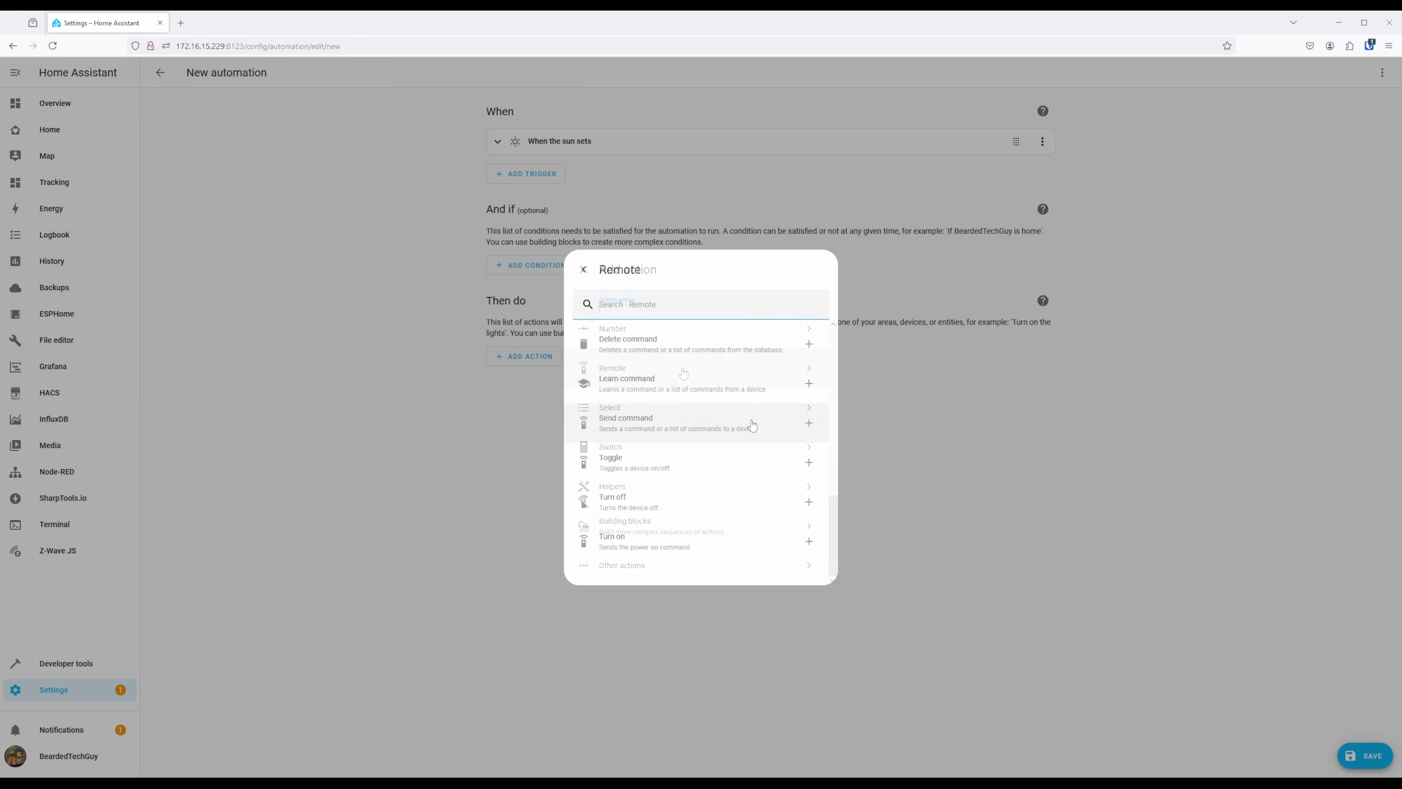
click(751, 424)
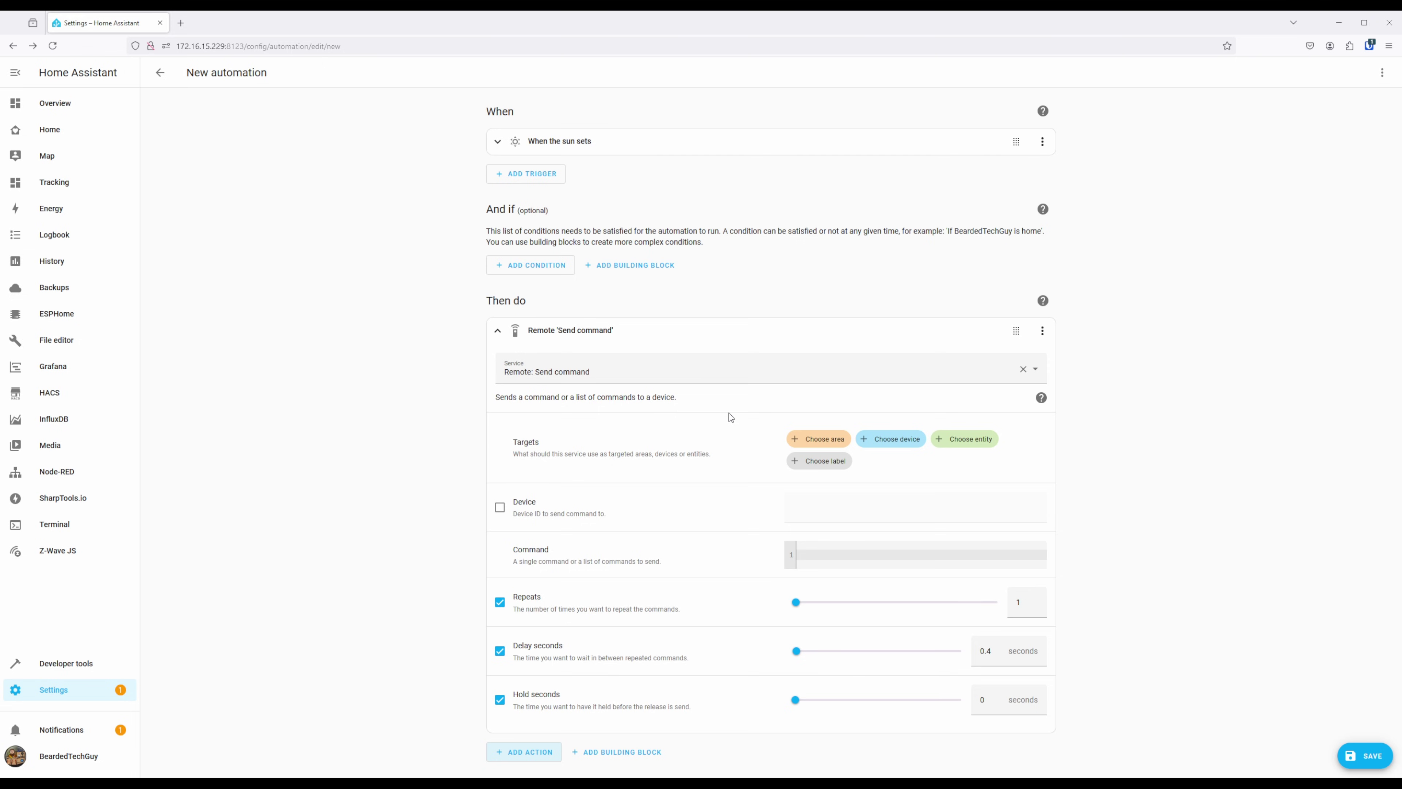
click(879, 440)
click(826, 482)
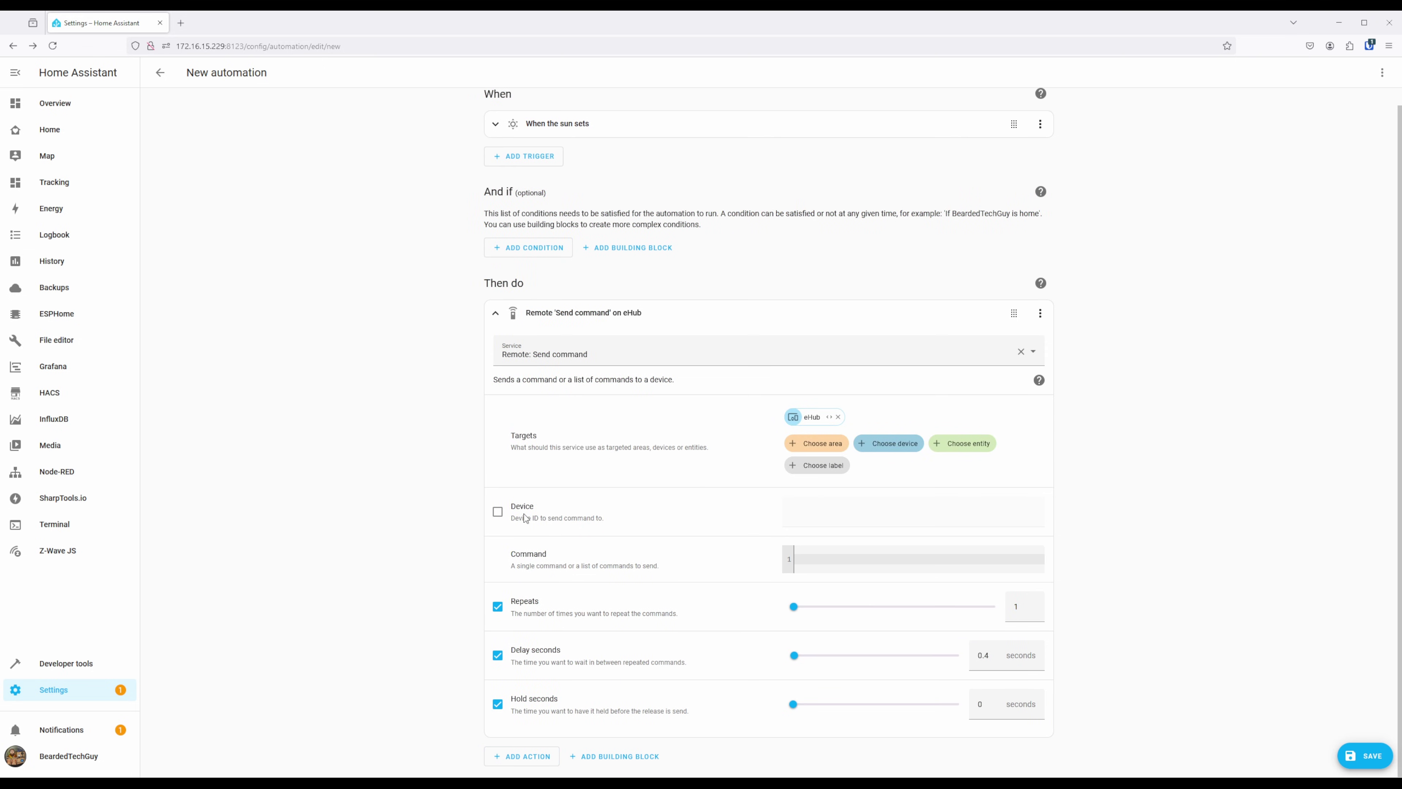
click(507, 521)
click(865, 510)
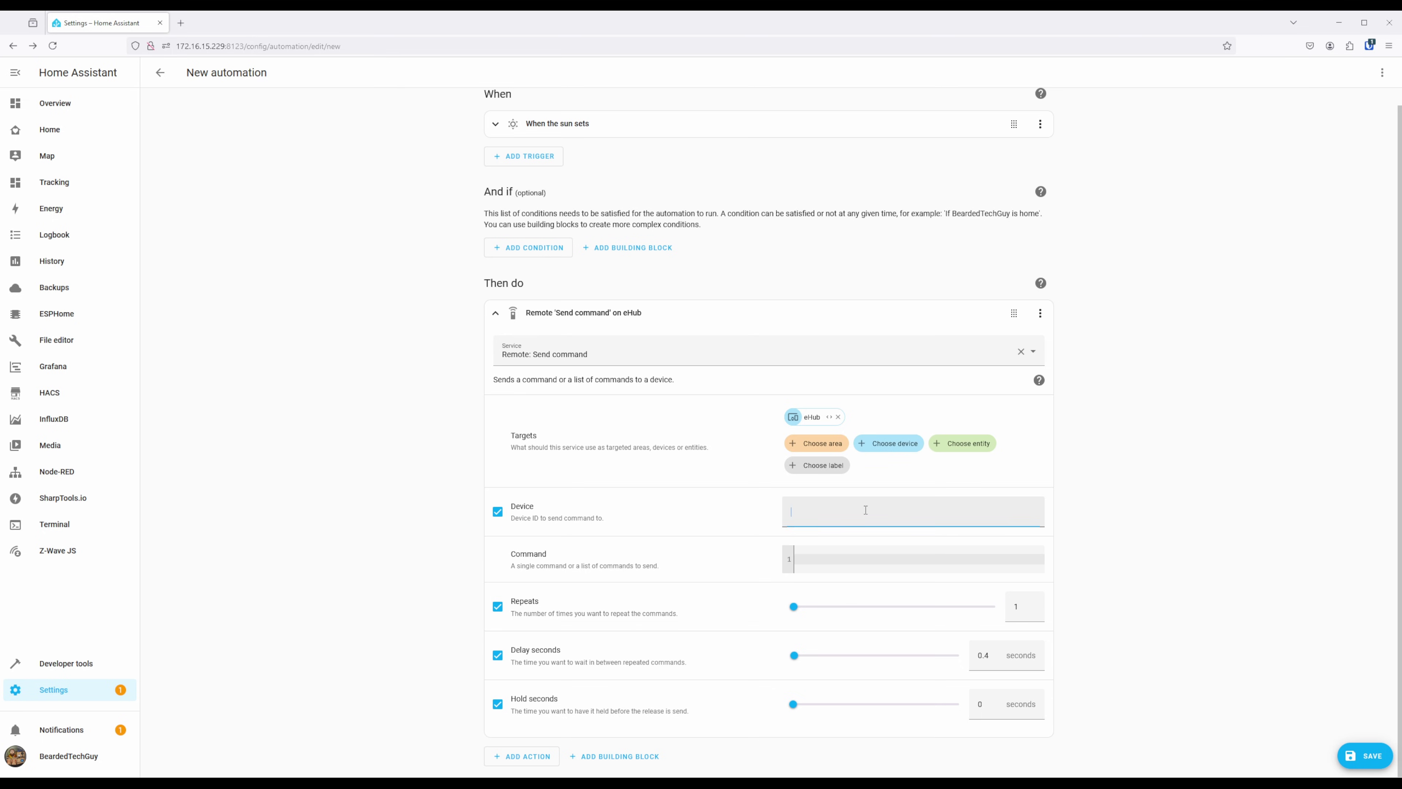
text(NightLight)
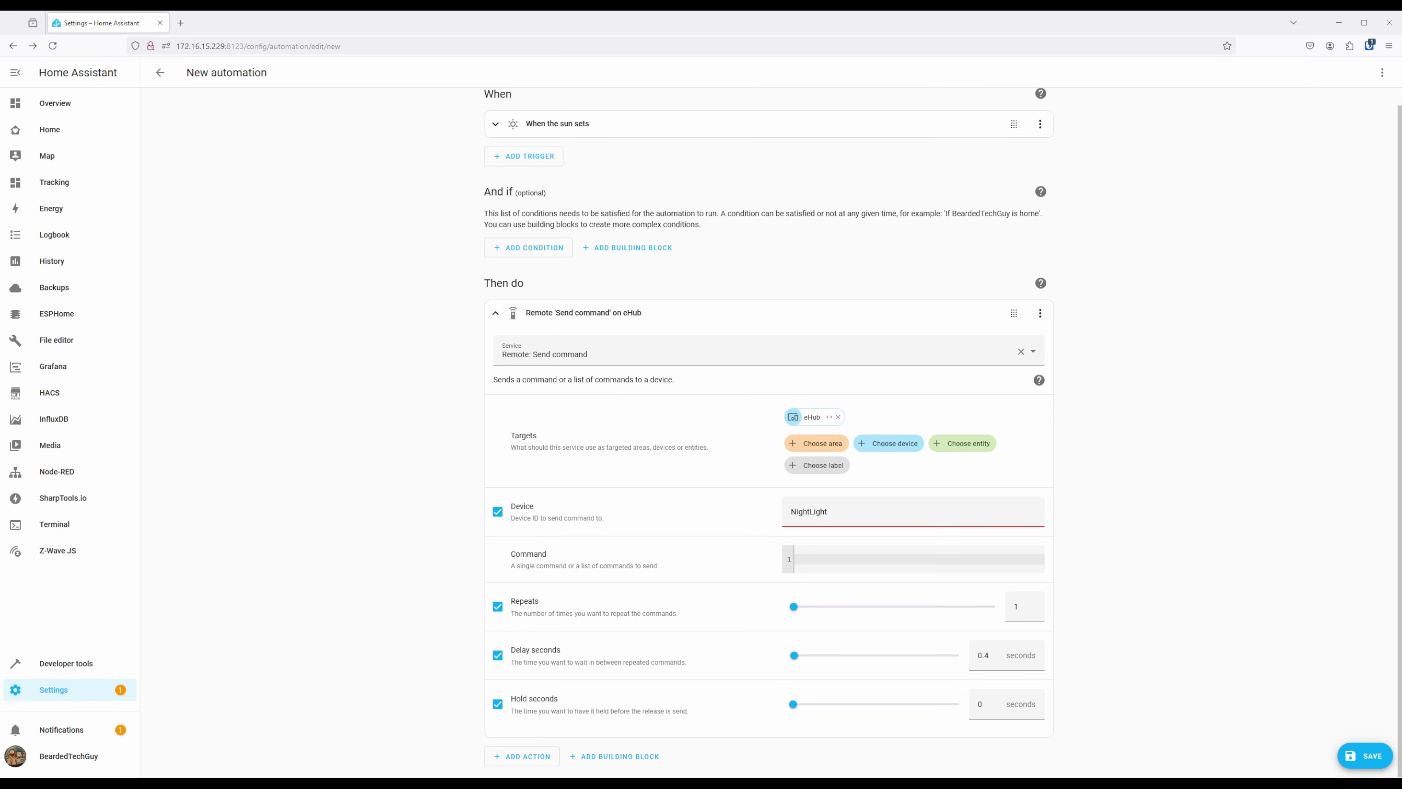
text(Power_Toggle)
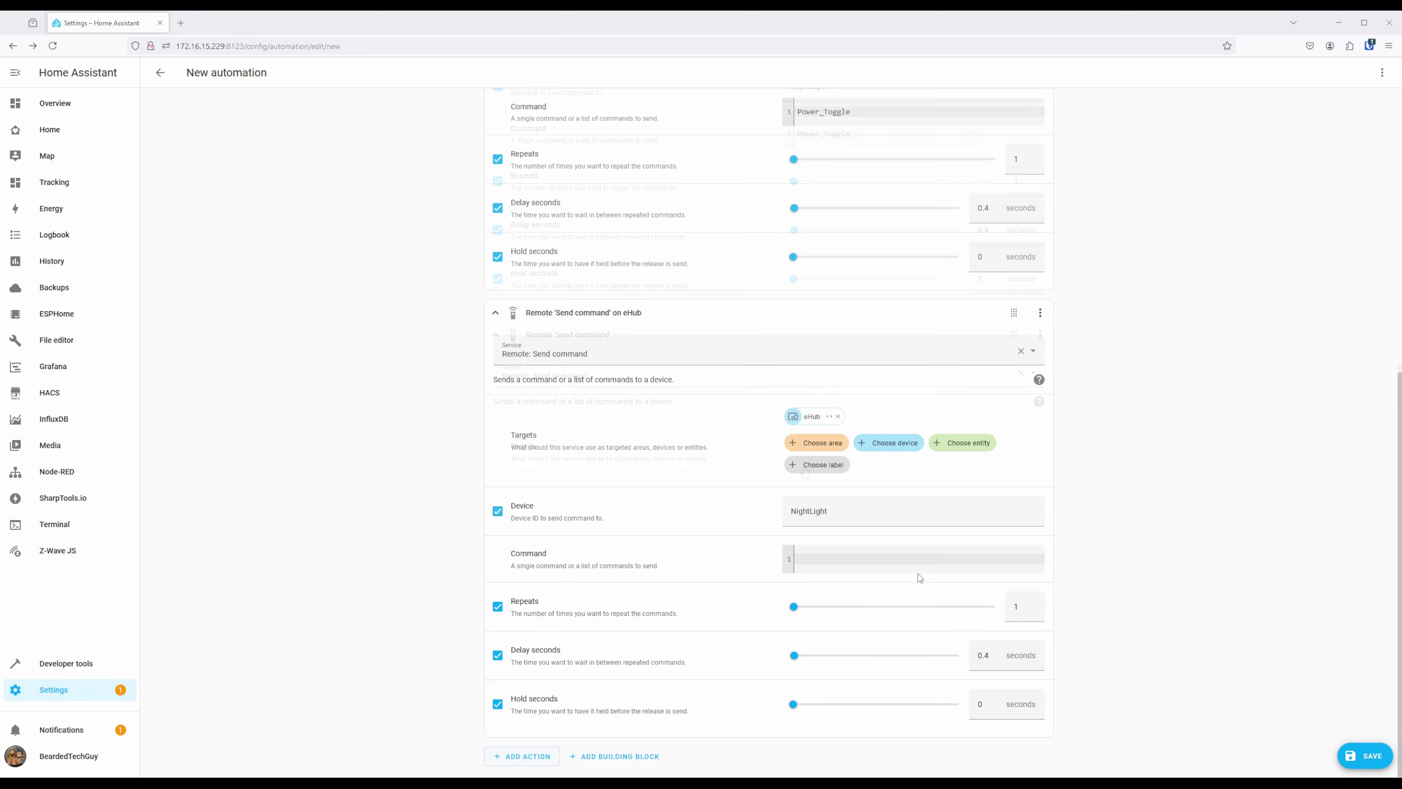
- Set the Timer_Add5m action's repeats to 200 and save the automation
double_click(1022, 604)
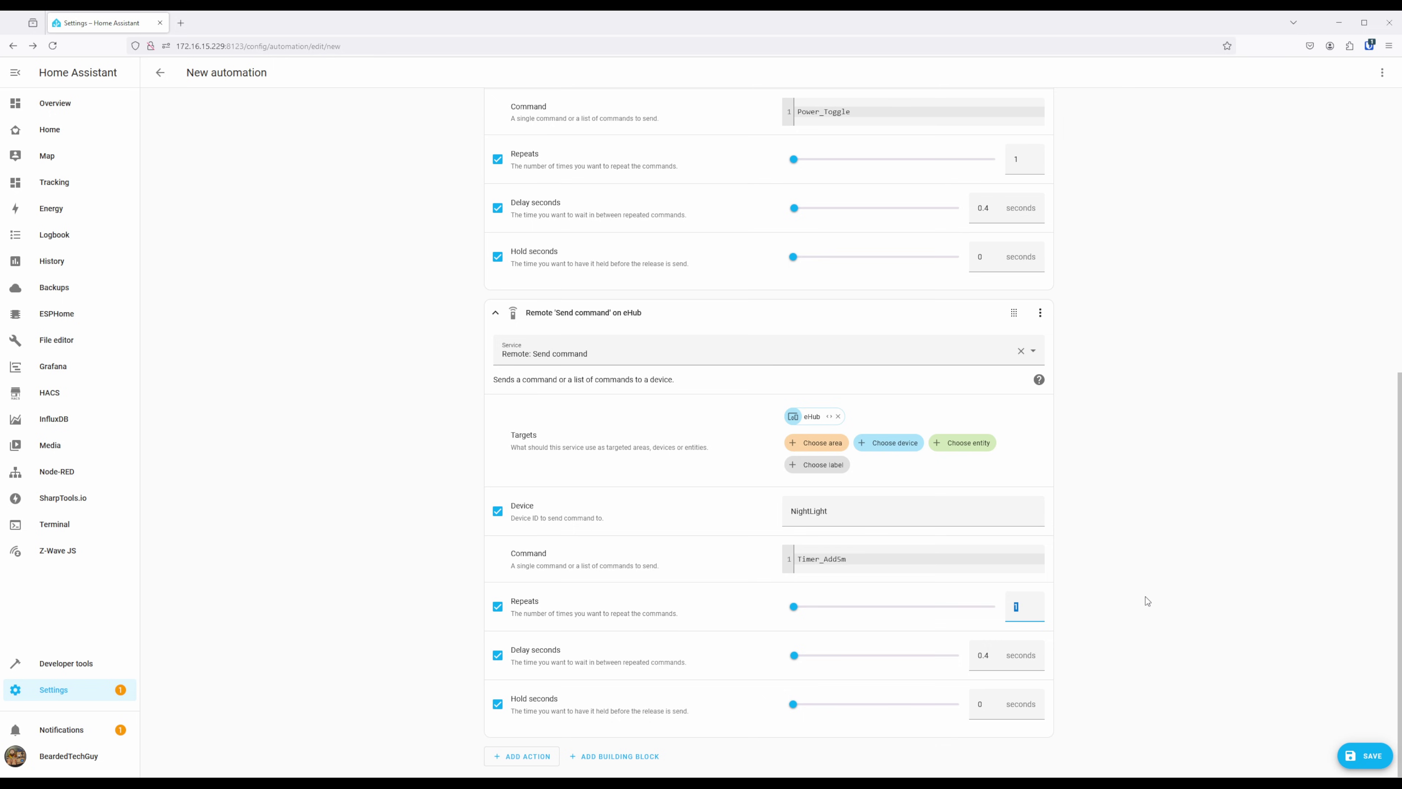
text(200)
click(1175, 563)
key(ctrl+s)
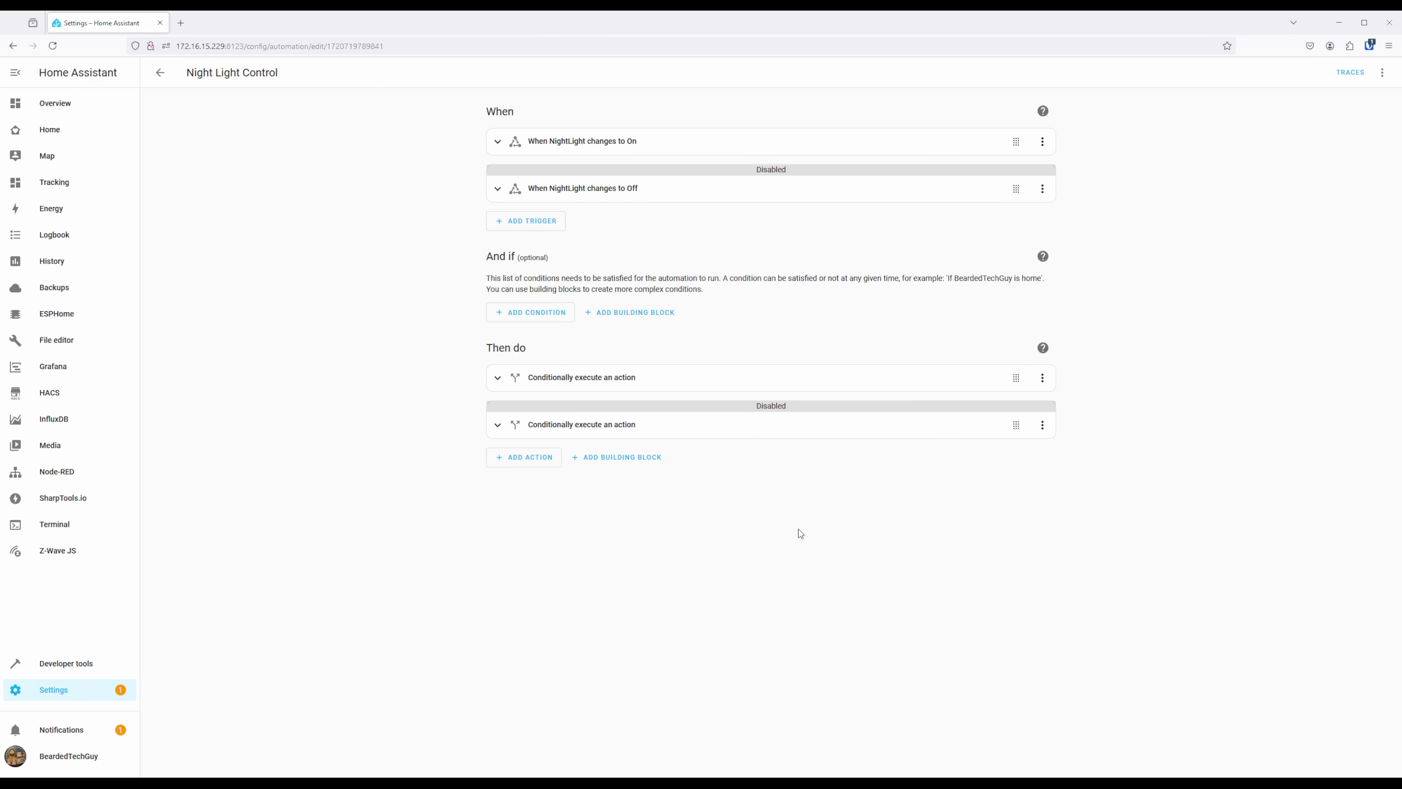
- Expand the Night Light Control's first conditional action to show its NightLight On actions
click(497, 378)
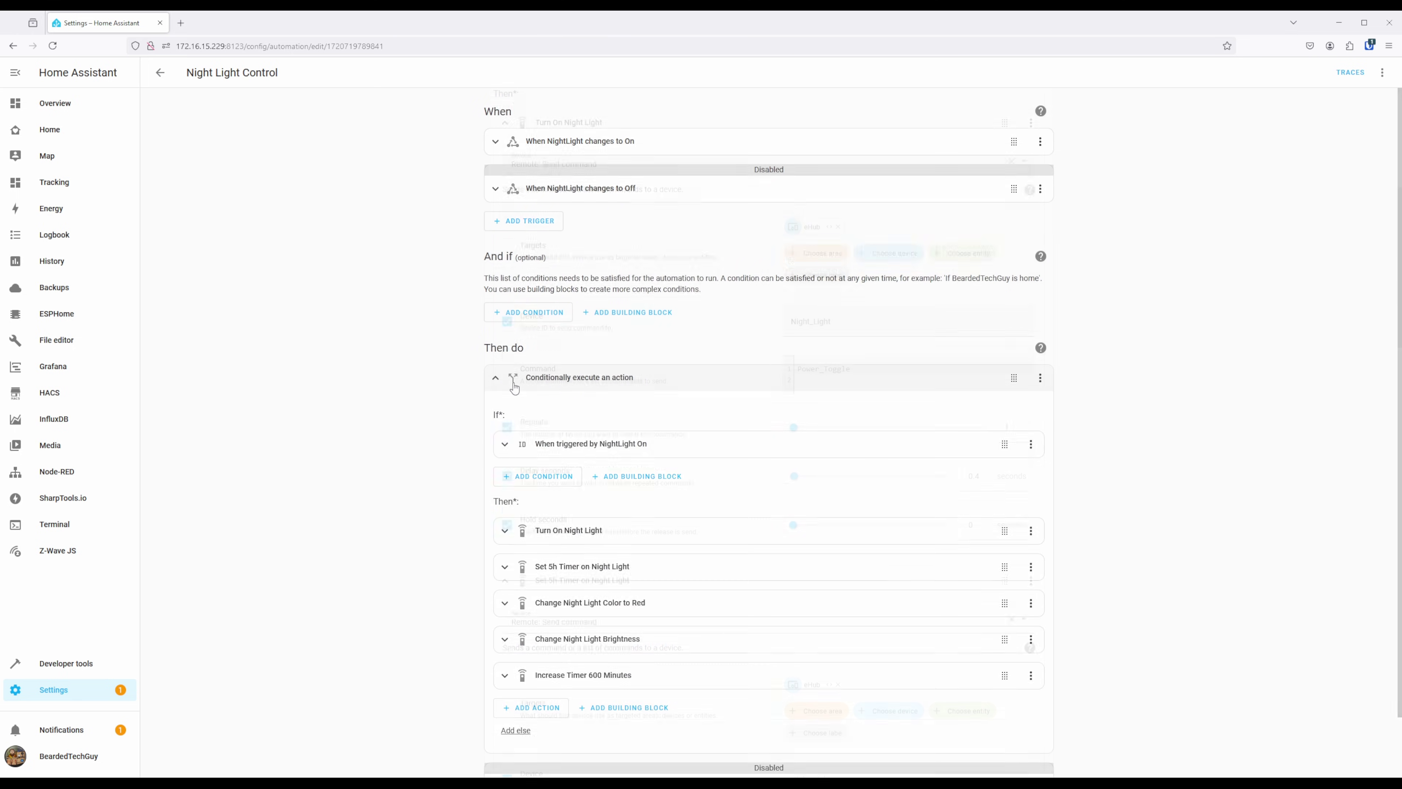